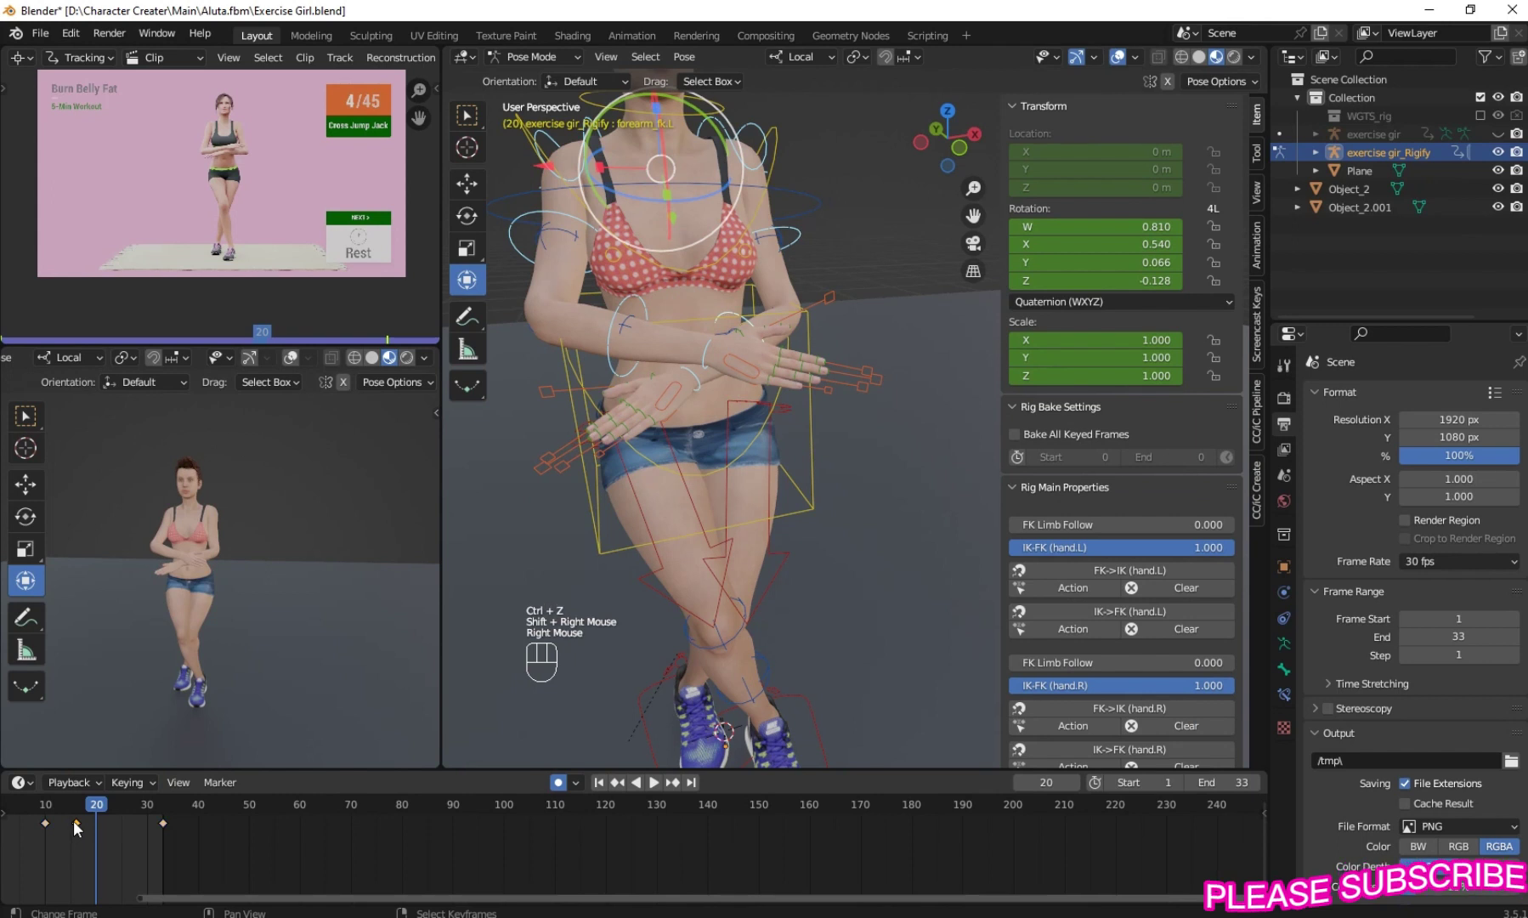
Paste the copied arm keyframes at frame 20 and play the animation from frame 1
key(ctrl+v)
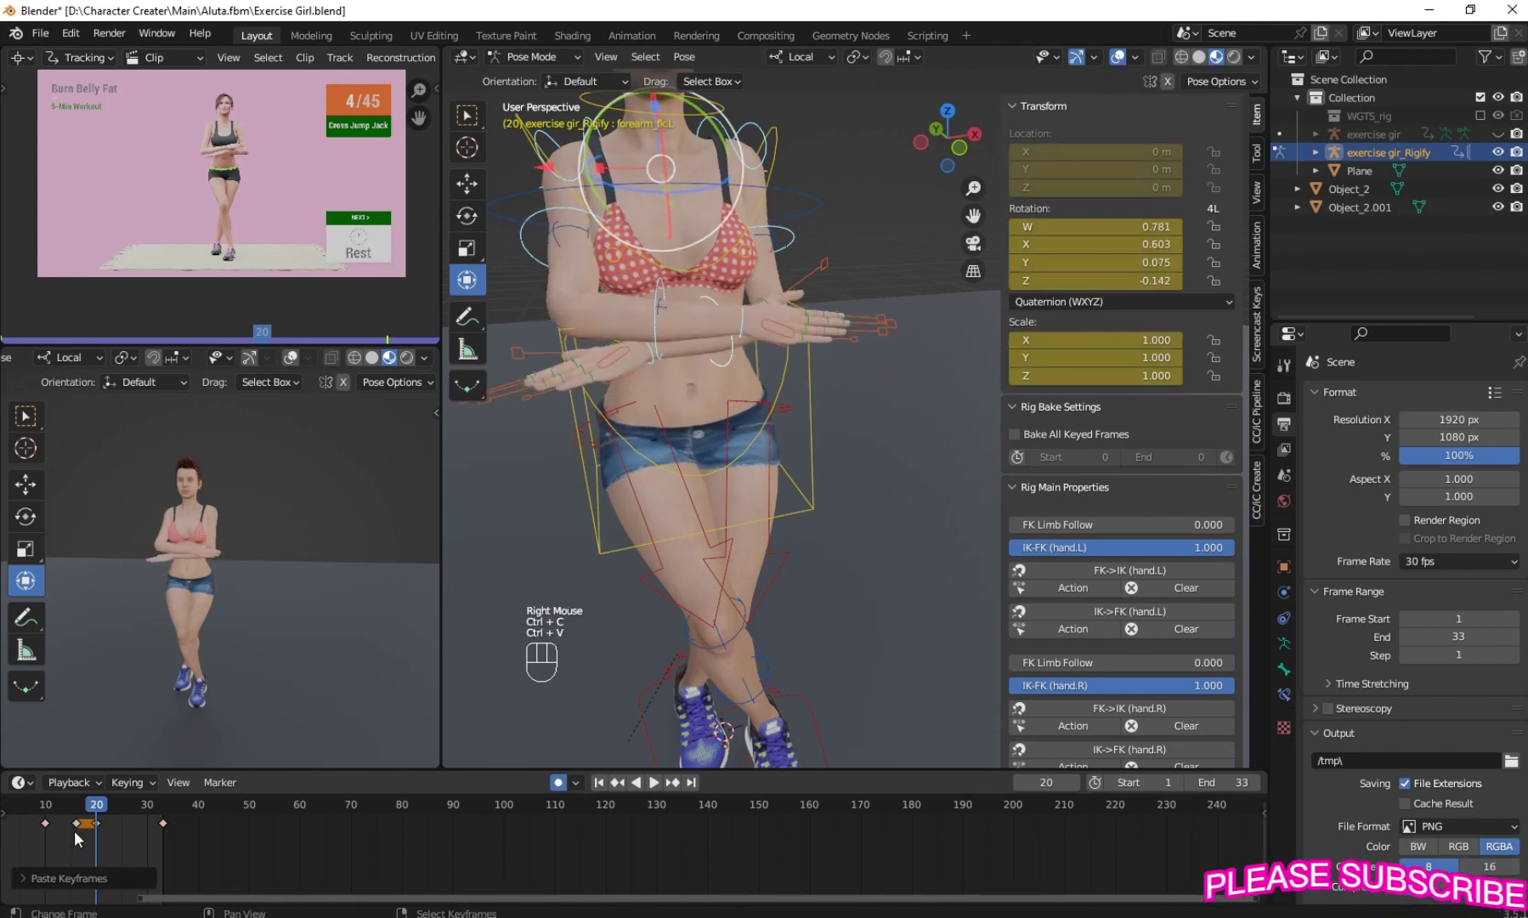
scroll(229, 714, down, 2)
middle_drag(263, 679, 408, 629)
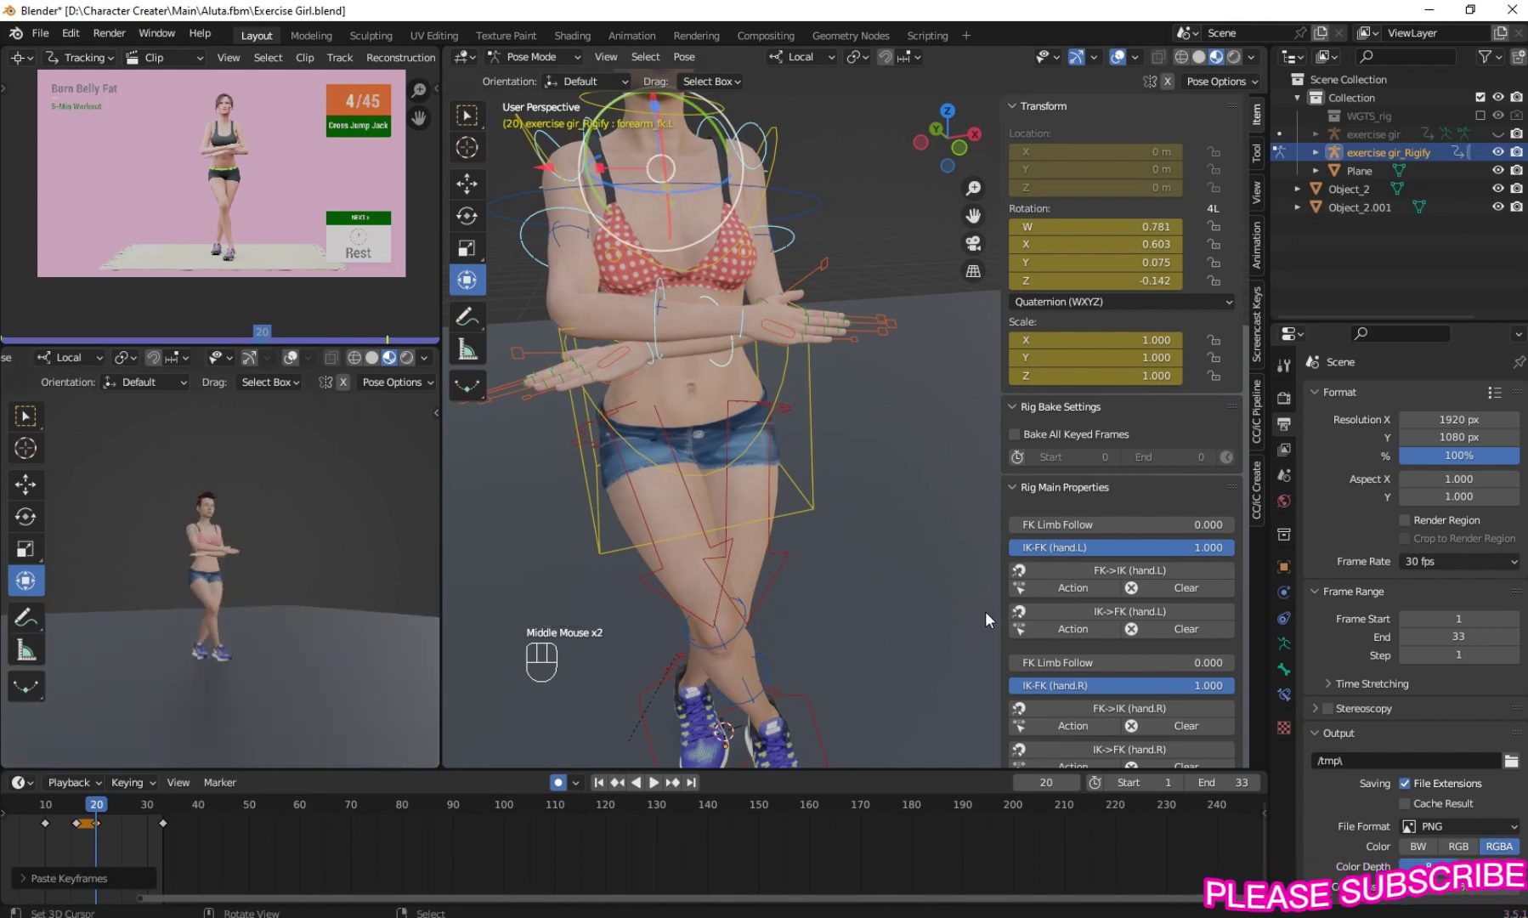
middle_drag(984, 611, 751, 568)
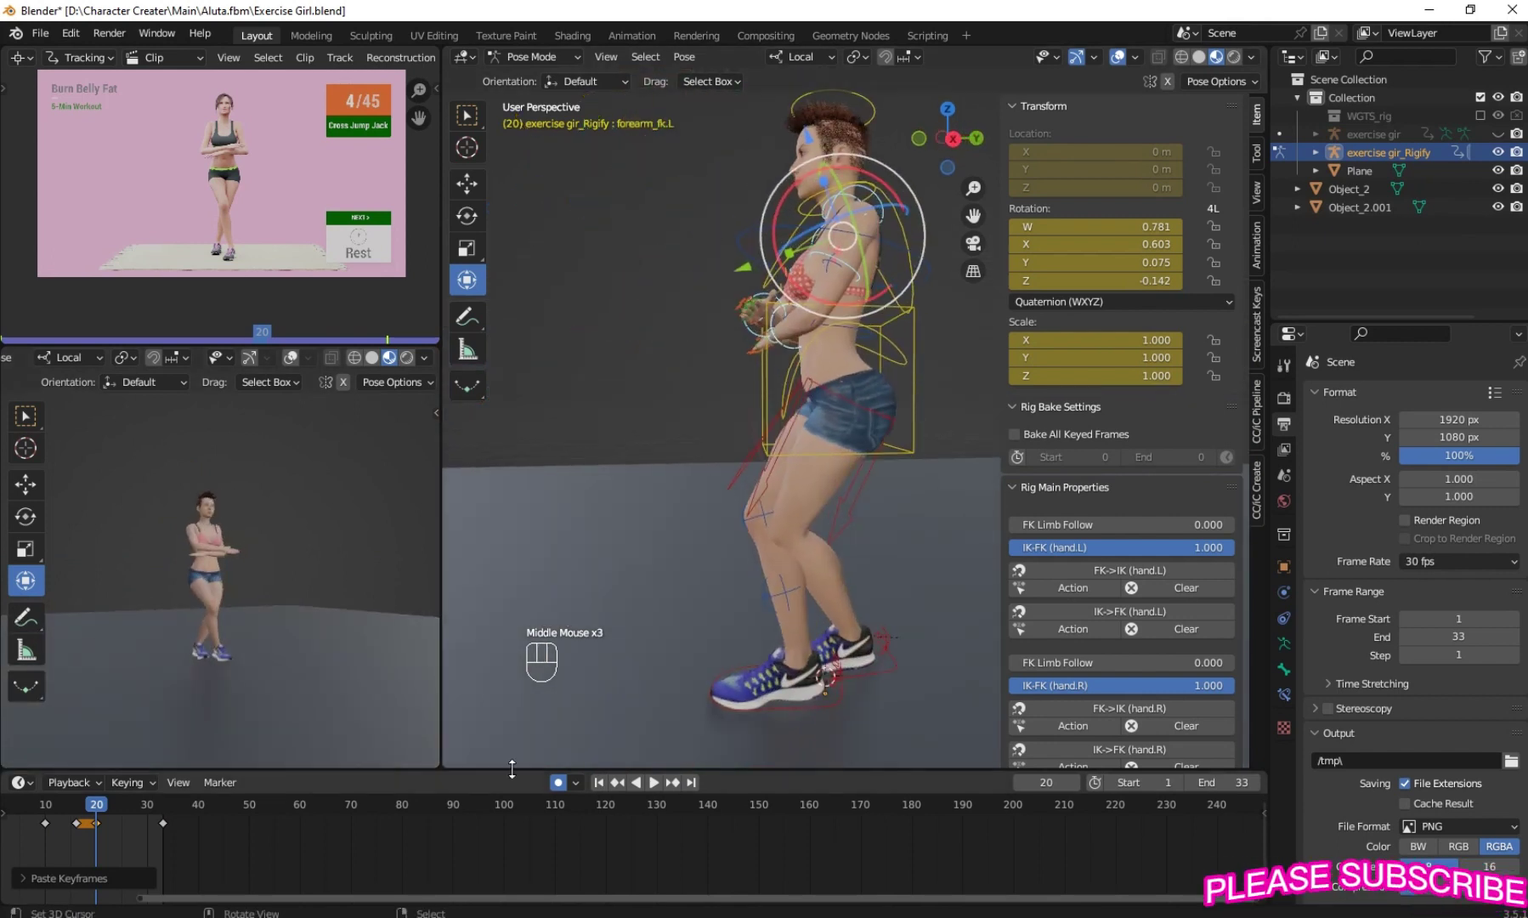
click(595, 781)
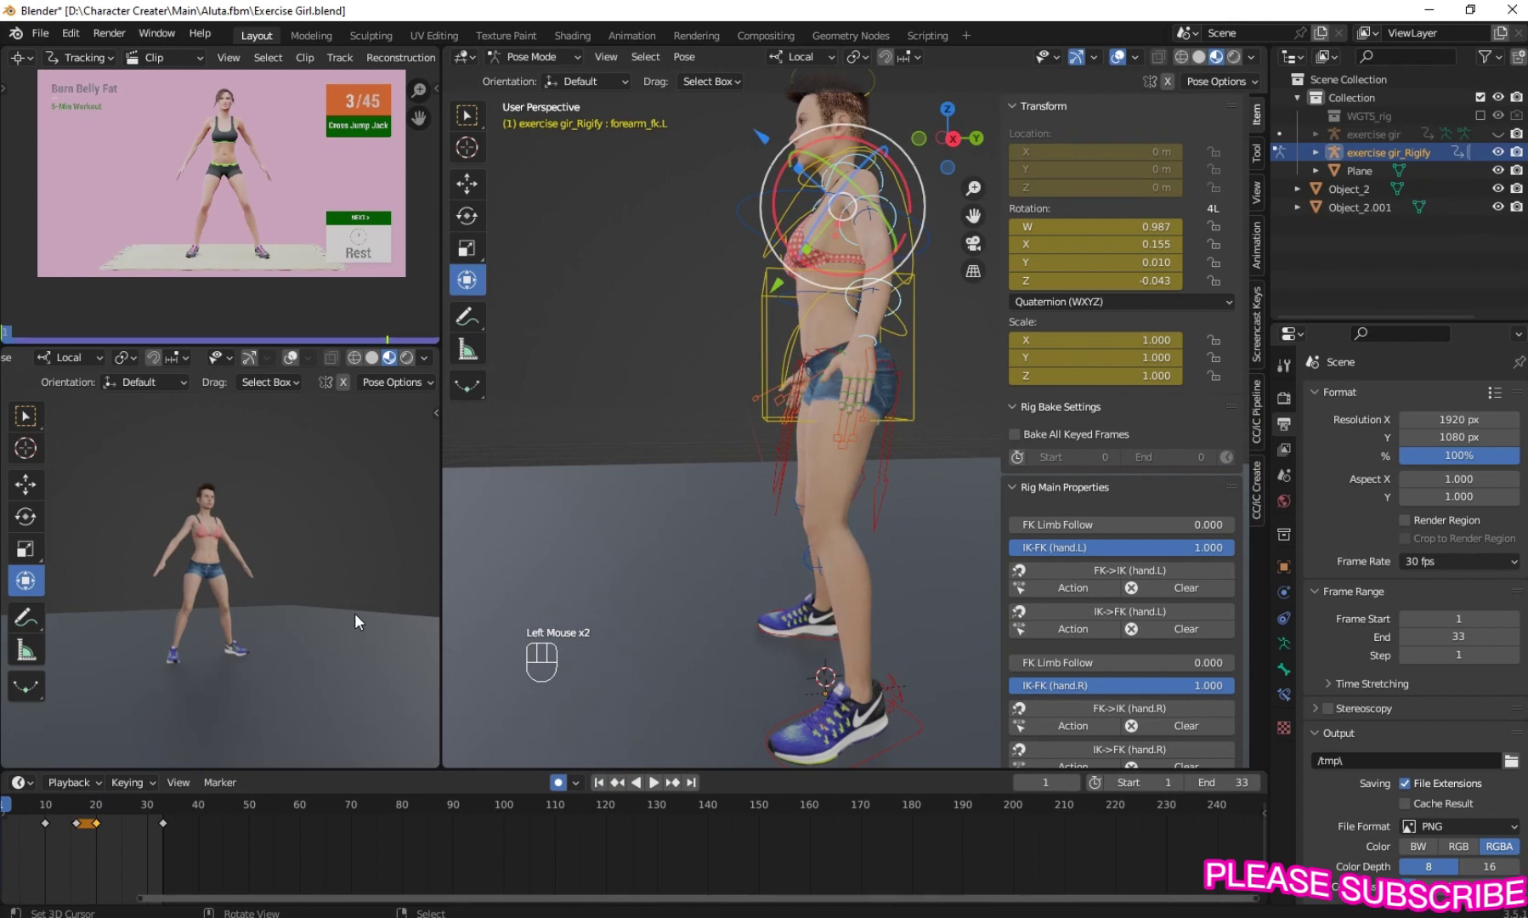
middle_drag(355, 613, 602, 840)
click(657, 780)
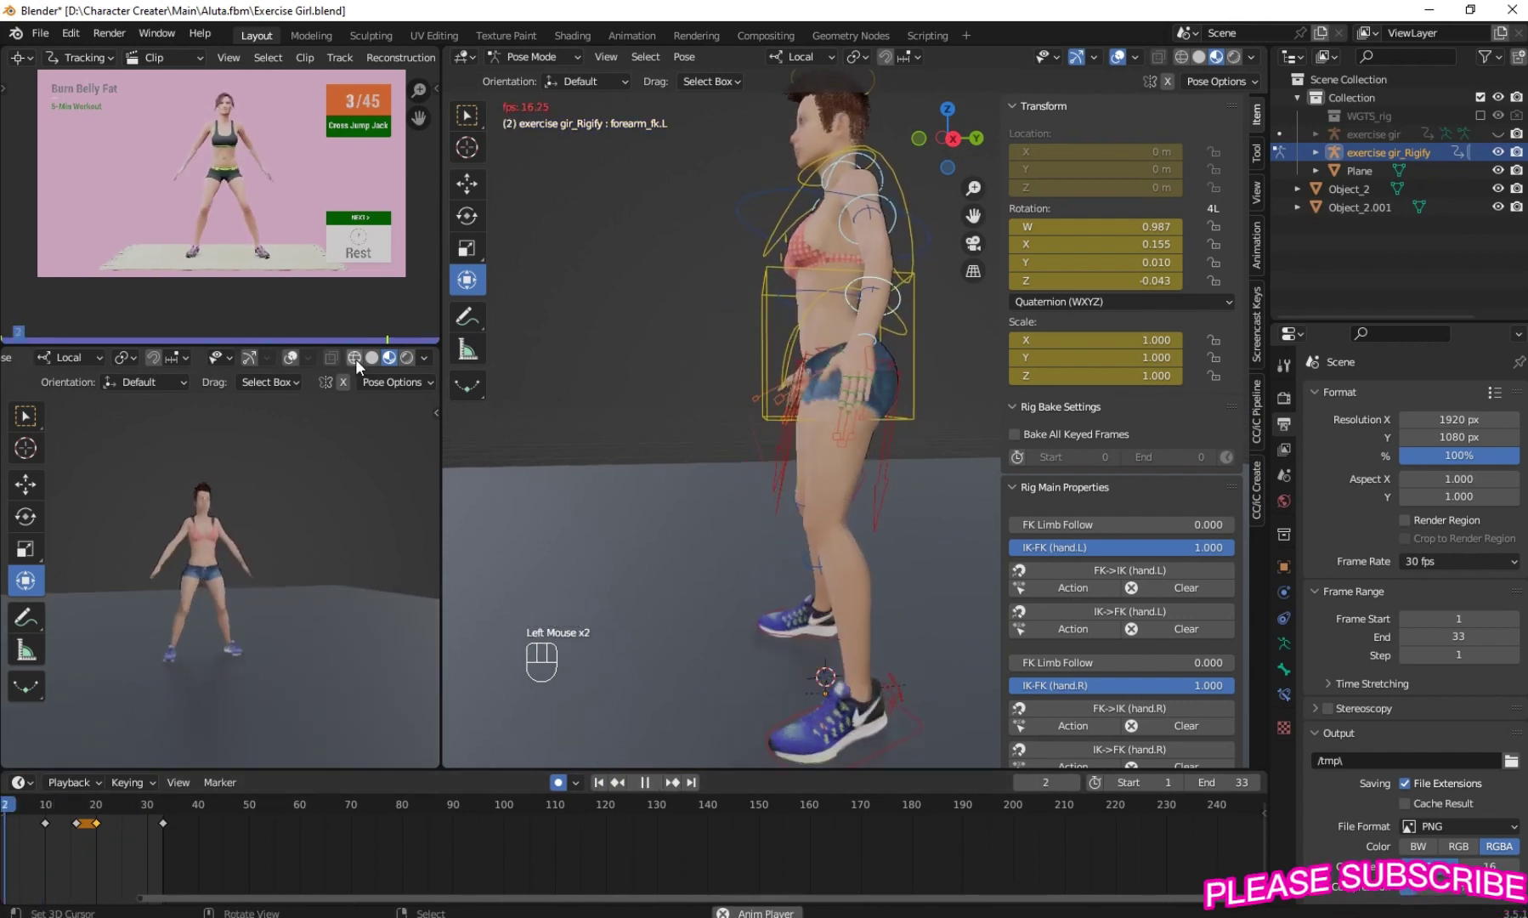
click(657, 781)
At frame 28, select the torso and both foot IK controls and raise them together until the right foot's Z is about 0.083 m
drag(62, 804, 136, 841)
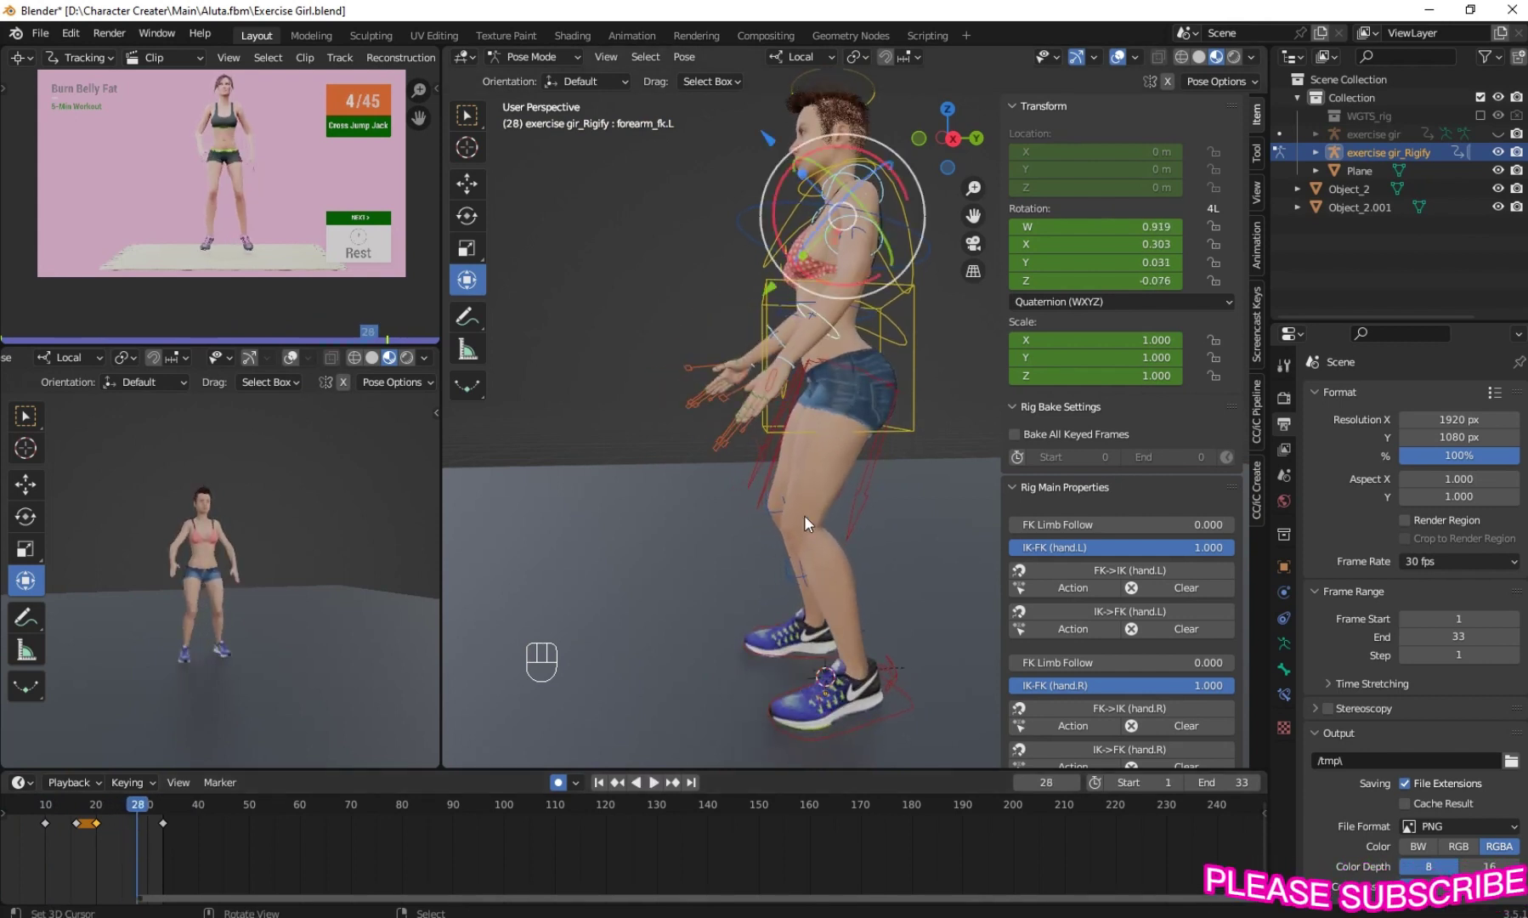
middle_drag(803, 514, 958, 519)
scroll(806, 396, down, 1)
middle_drag(806, 396, 792, 319)
right_click(797, 323)
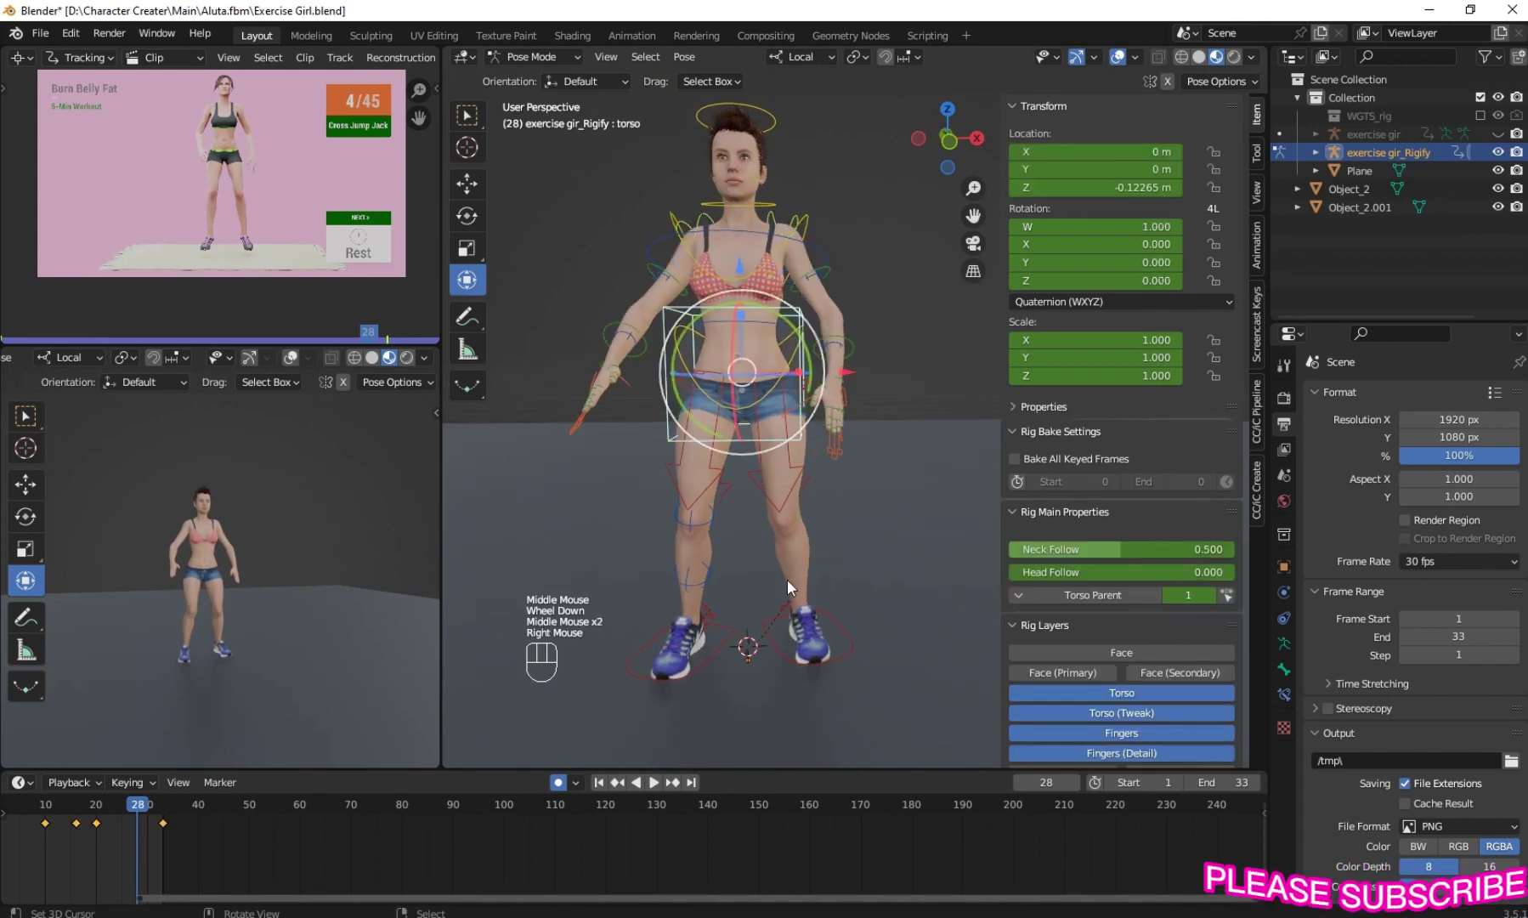
shift+right_click(845, 646)
shift+right_click(710, 671)
middle_drag(710, 663, 744, 450)
drag(744, 439, 745, 412)
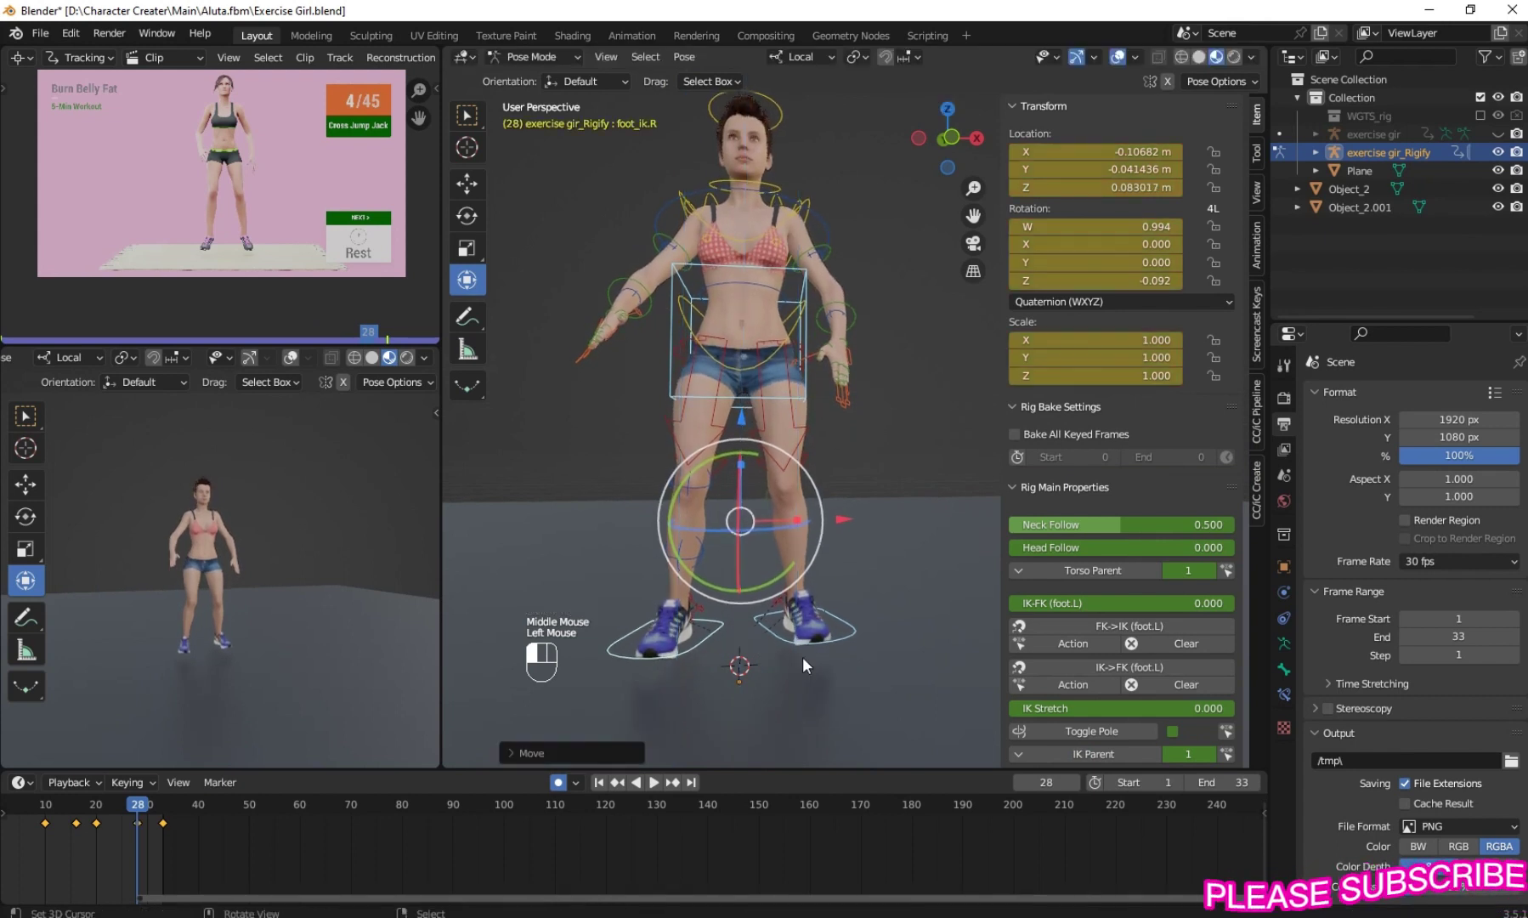
Lower only the two foot IK controls at frame 28, bringing the right foot's Z location to about 0.045 m
right_click(821, 647)
middle_drag(810, 651, 752, 570)
shift+right_click(731, 592)
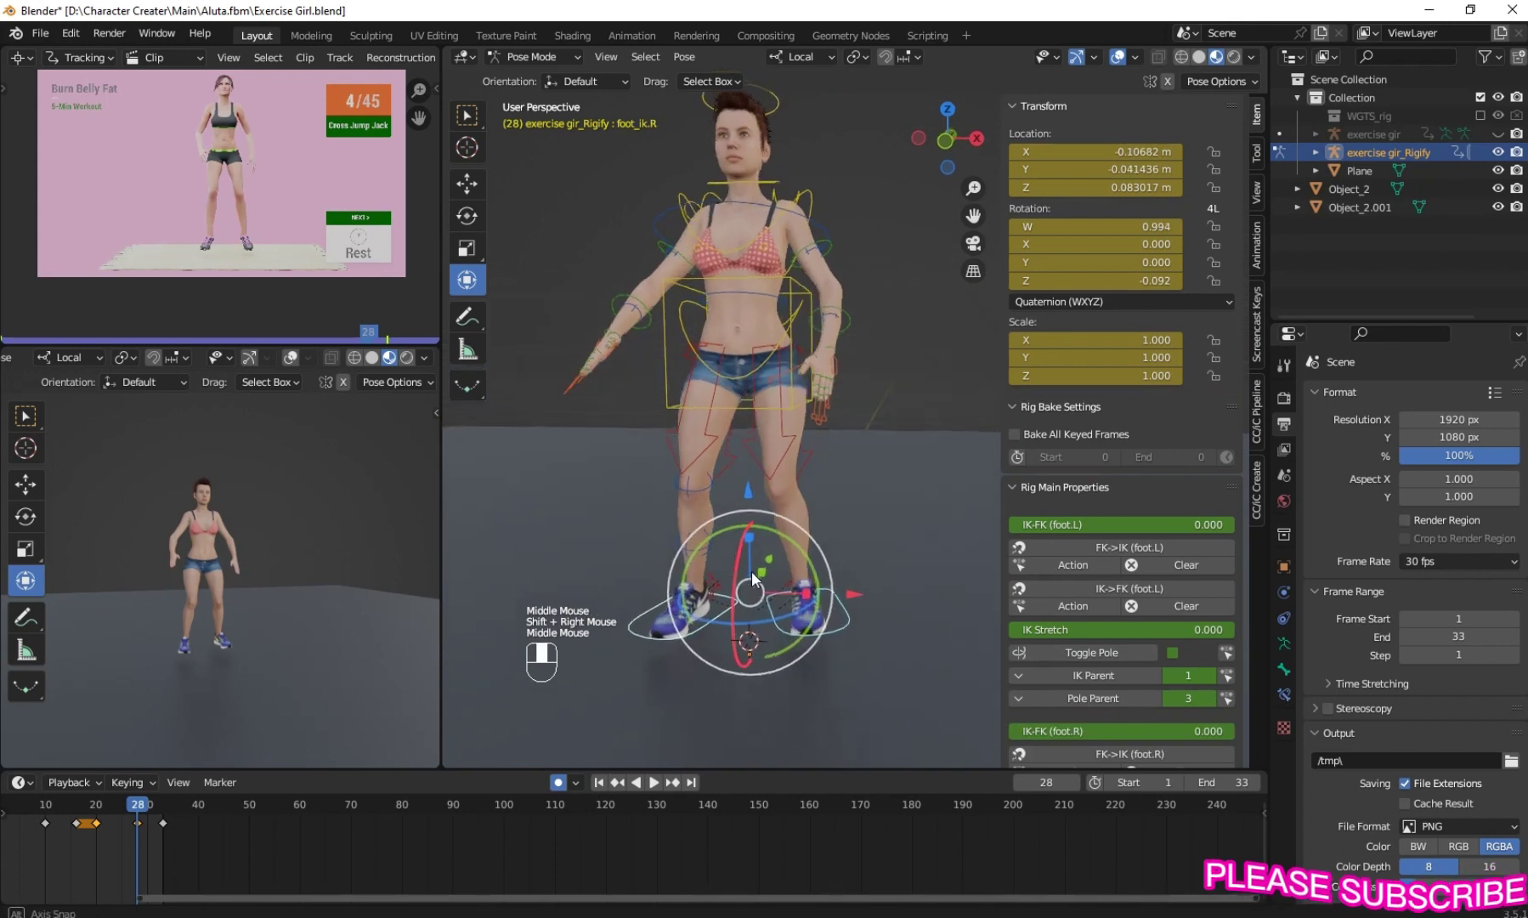
drag(751, 570, 746, 501)
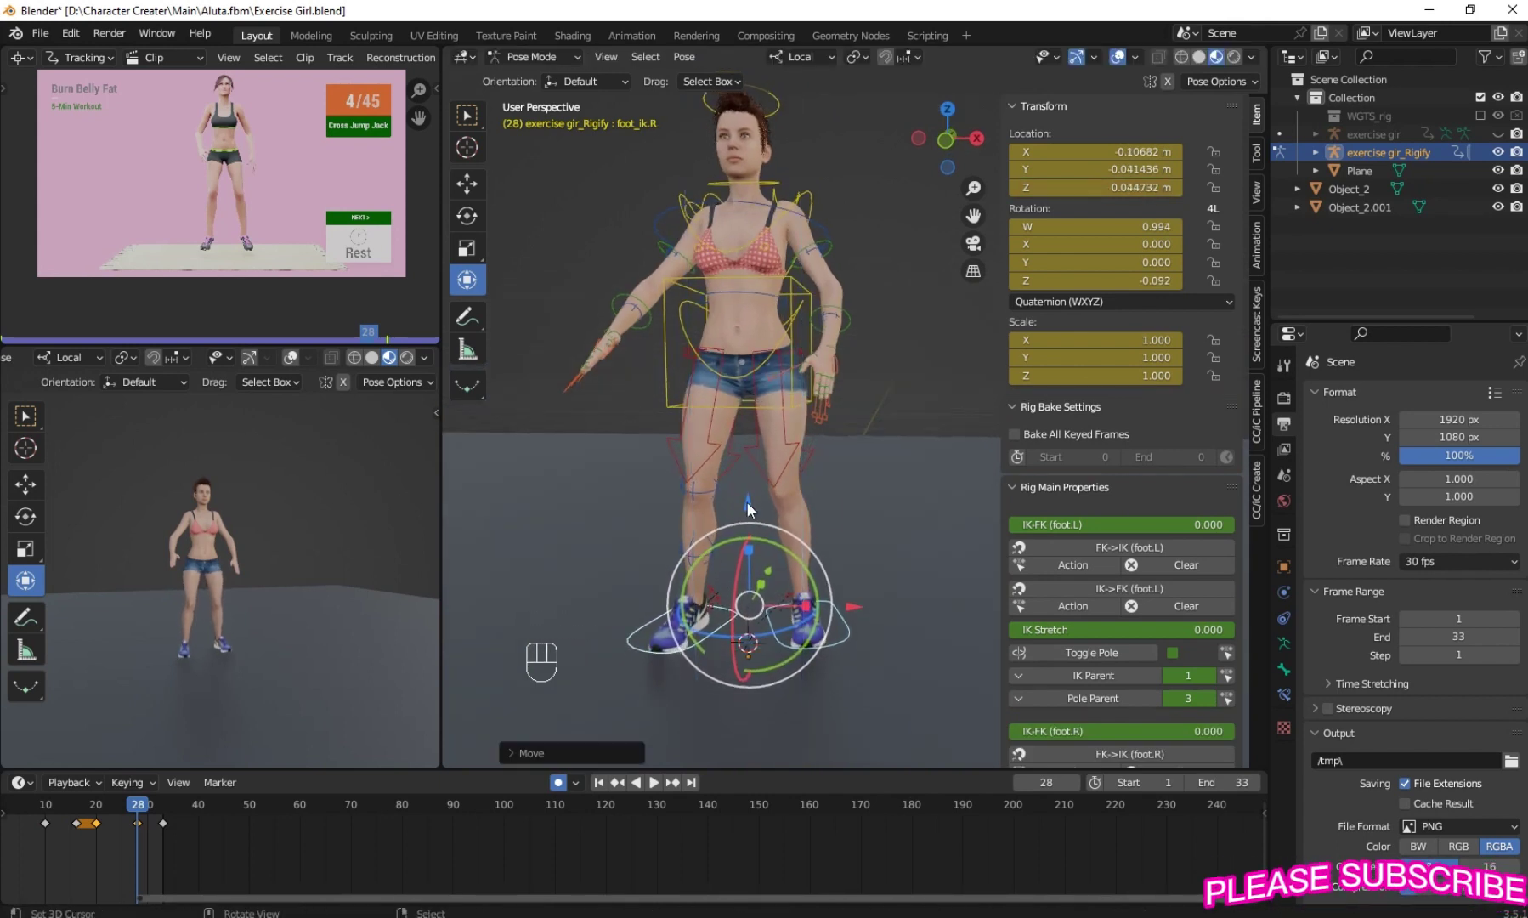
Add the torso control to the foot selection and adjust their height, with the torso's Z at about -0.007 m
middle_drag(746, 501, 786, 331)
shift+right_click(783, 283)
drag(743, 414, 810, 254)
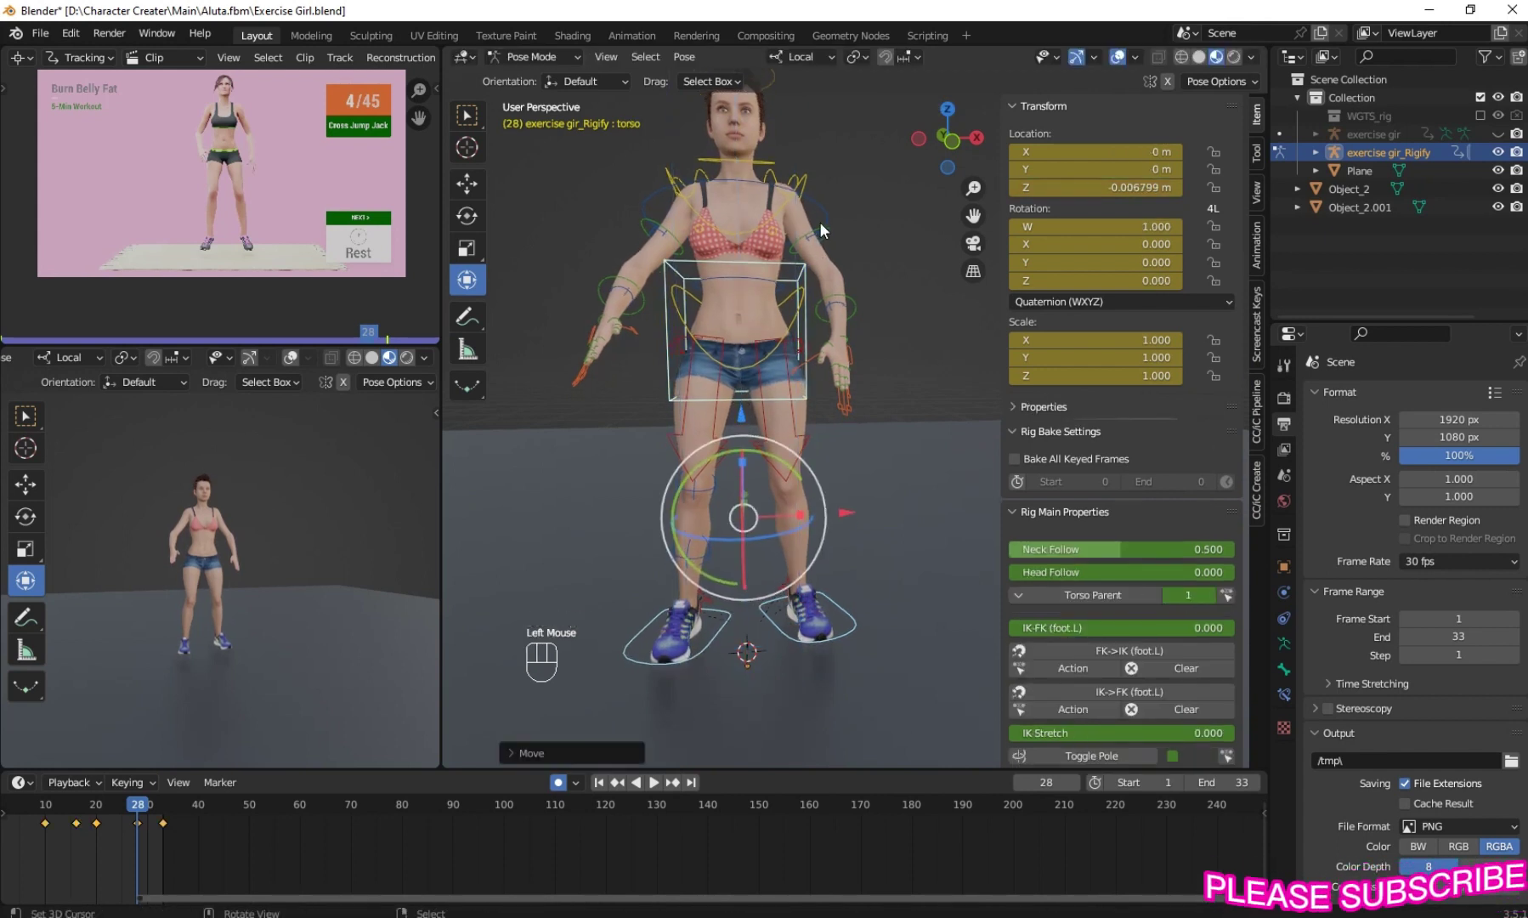
Play the animation and switch both 3D viewports to solid shading to check the motion
click(651, 785)
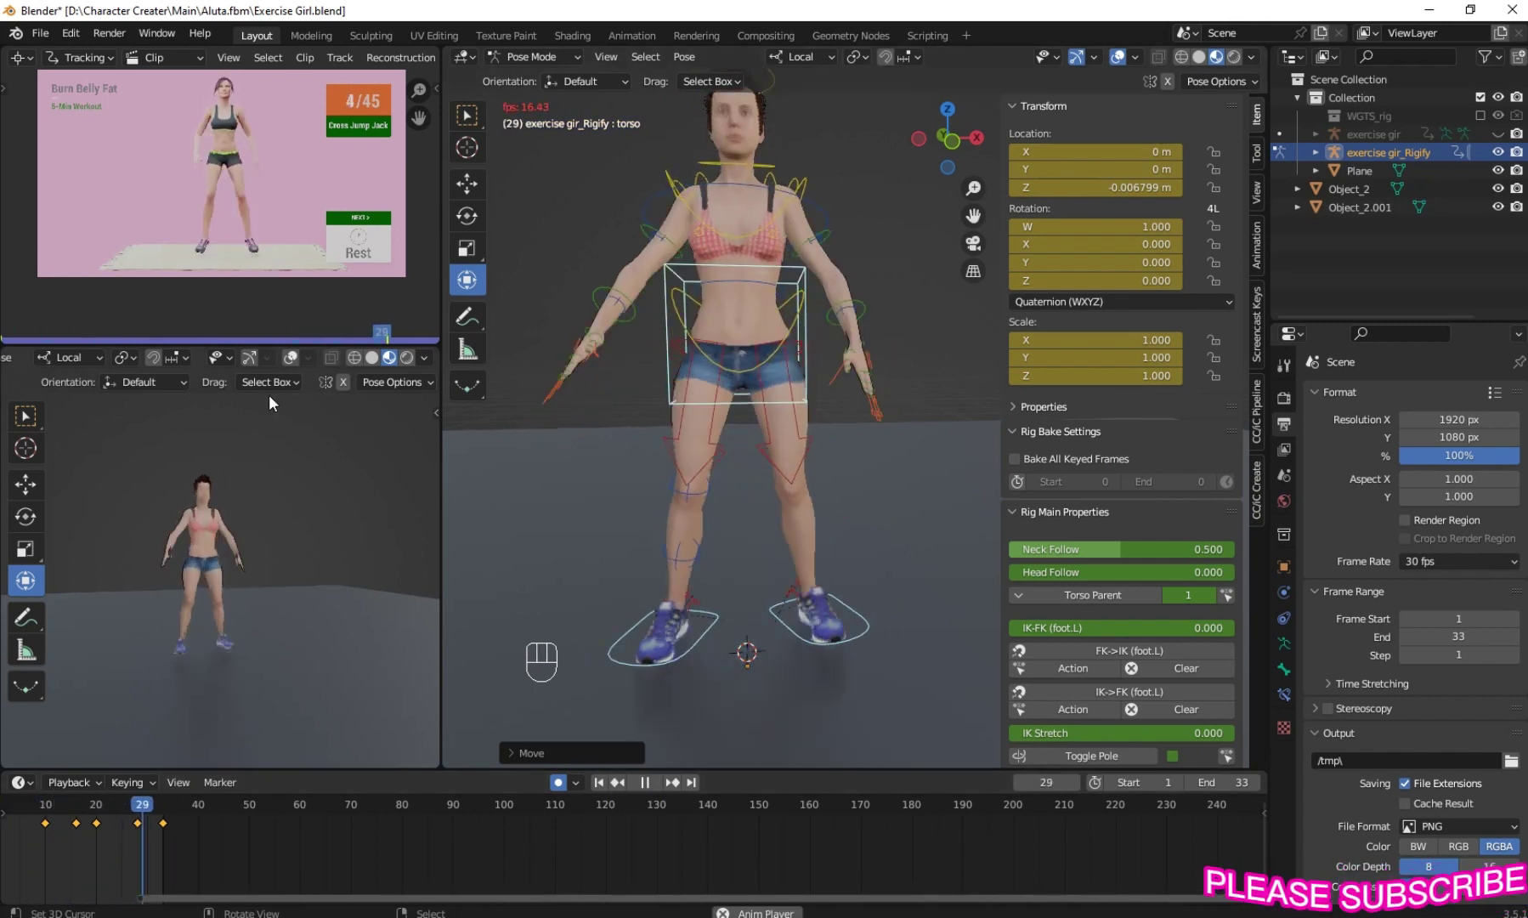
click(371, 356)
click(1198, 55)
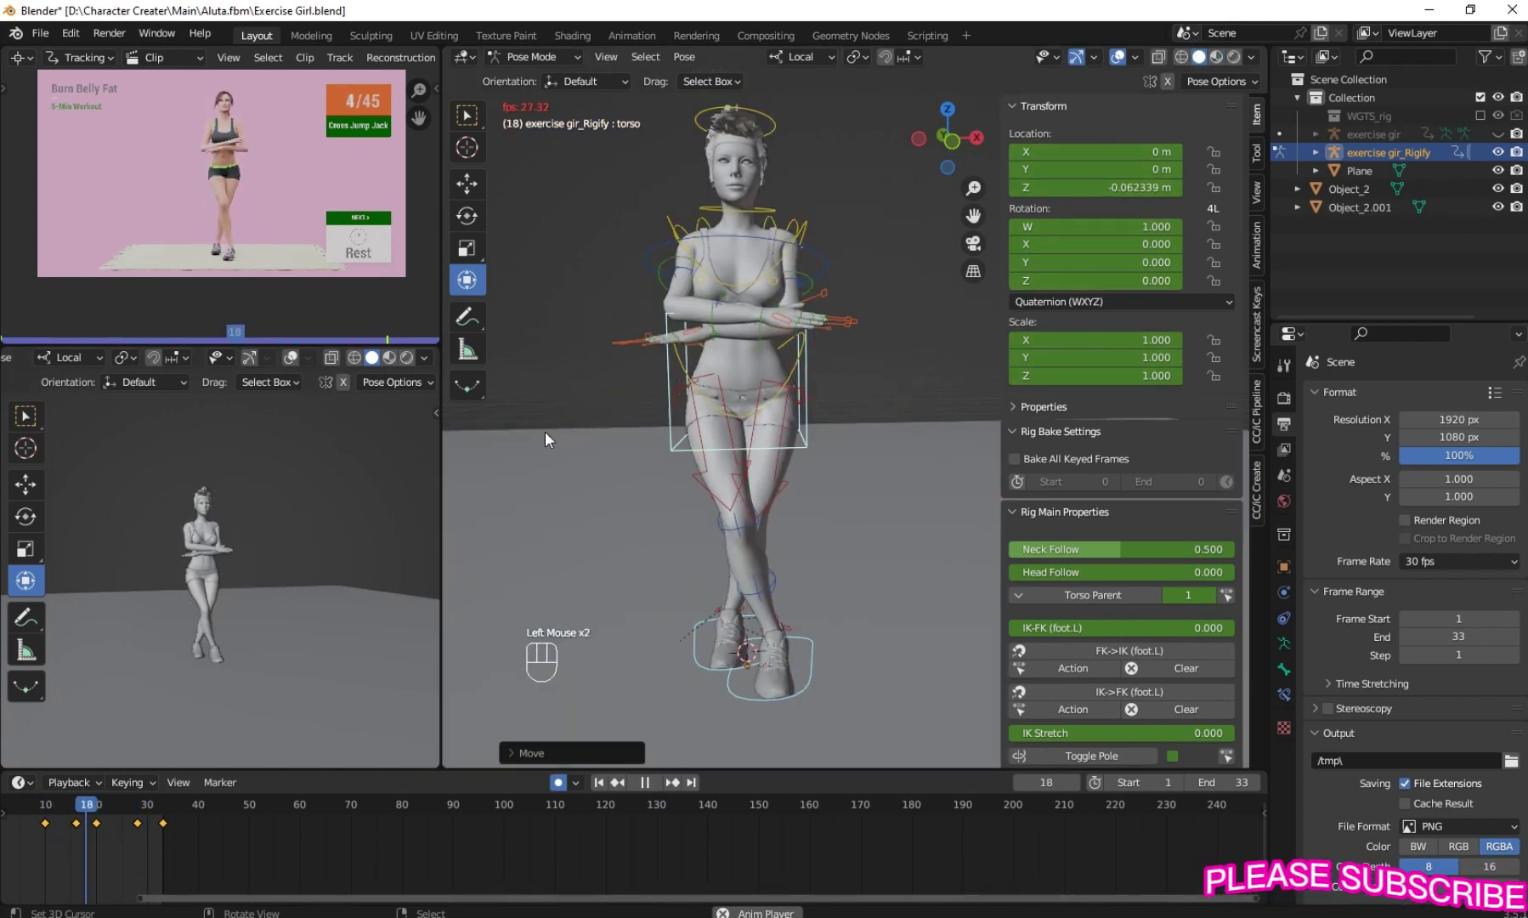
middle_drag(330, 554, 282, 602)
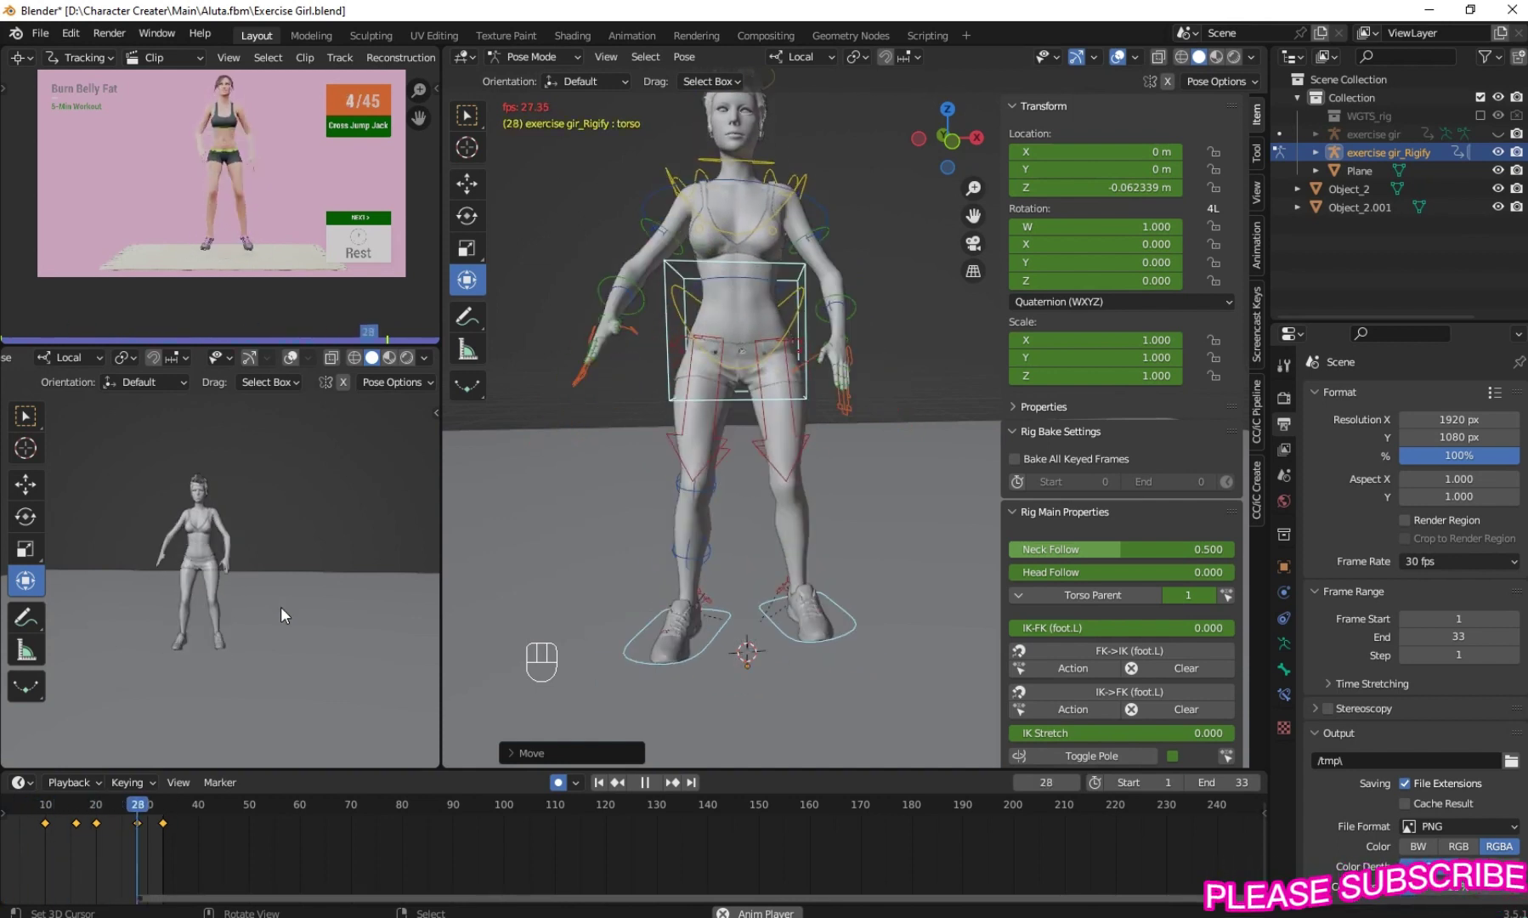
click(643, 782)
Copy both foot IK controls' keyframes from frame 1 to frame 7 and preview the animation
middle_drag(125, 874, 294, 850)
drag(295, 848, 200, 833)
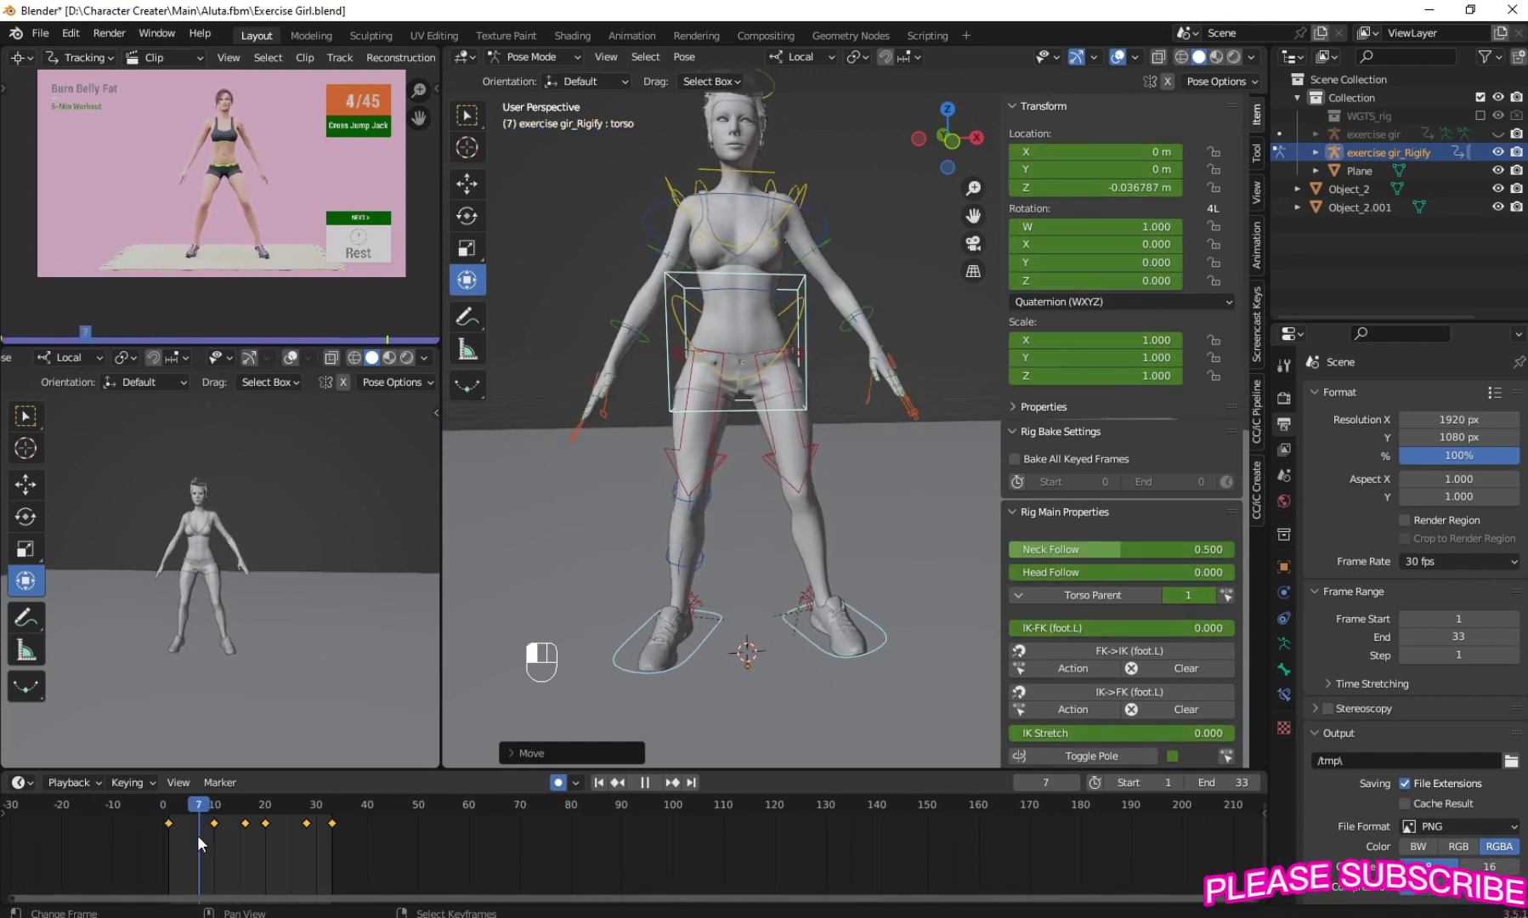
right_click(675, 661)
shift+right_click(822, 652)
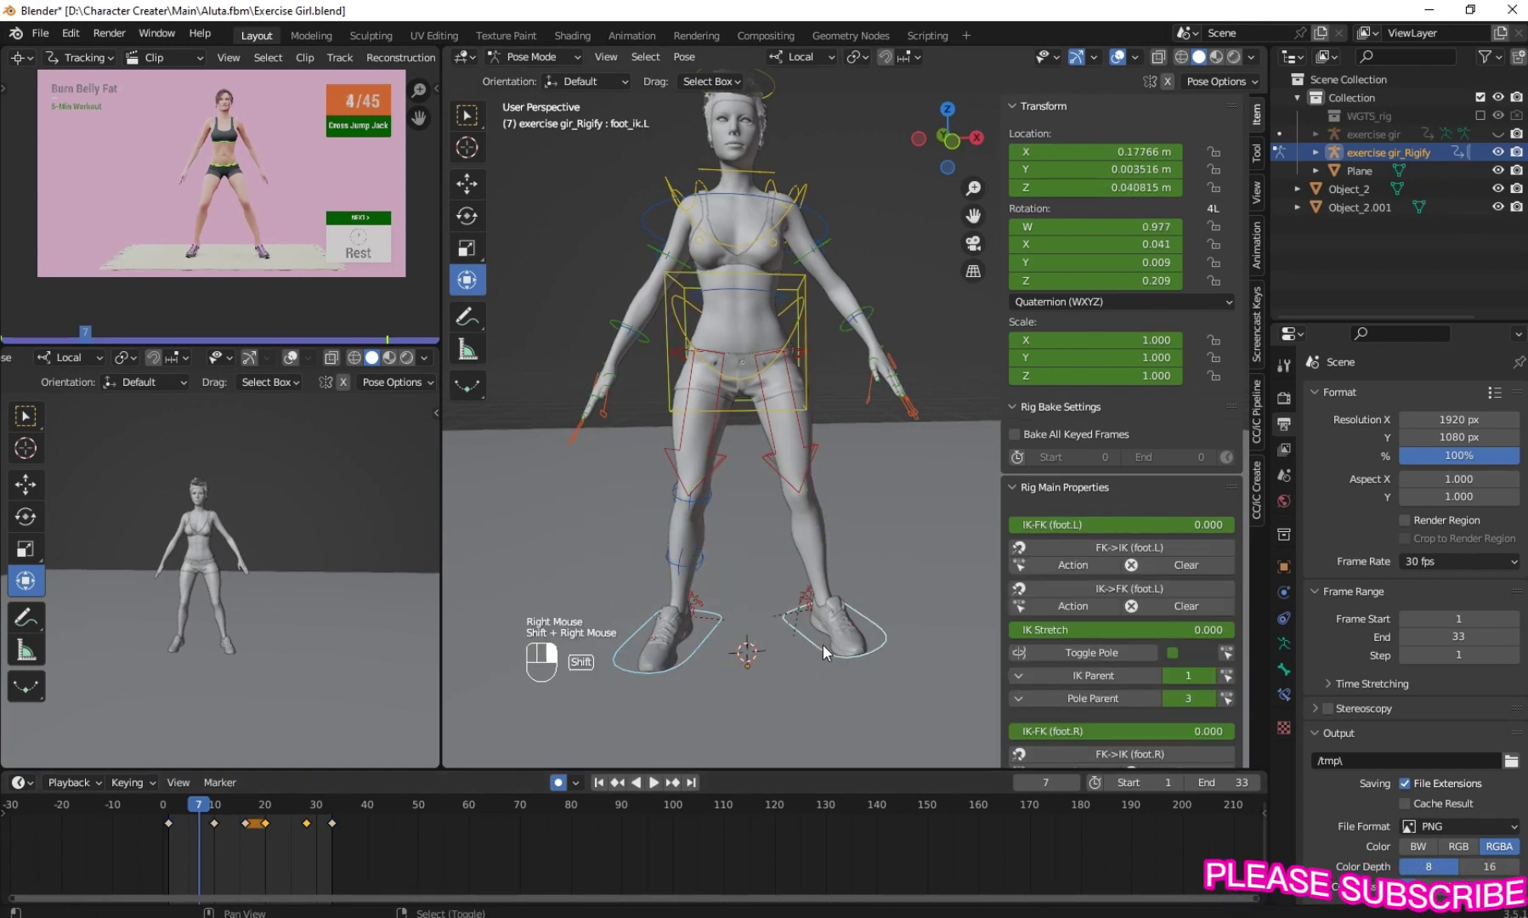
right_click(168, 821)
key(ctrl+c)
key(ctrl+v)
click(169, 830)
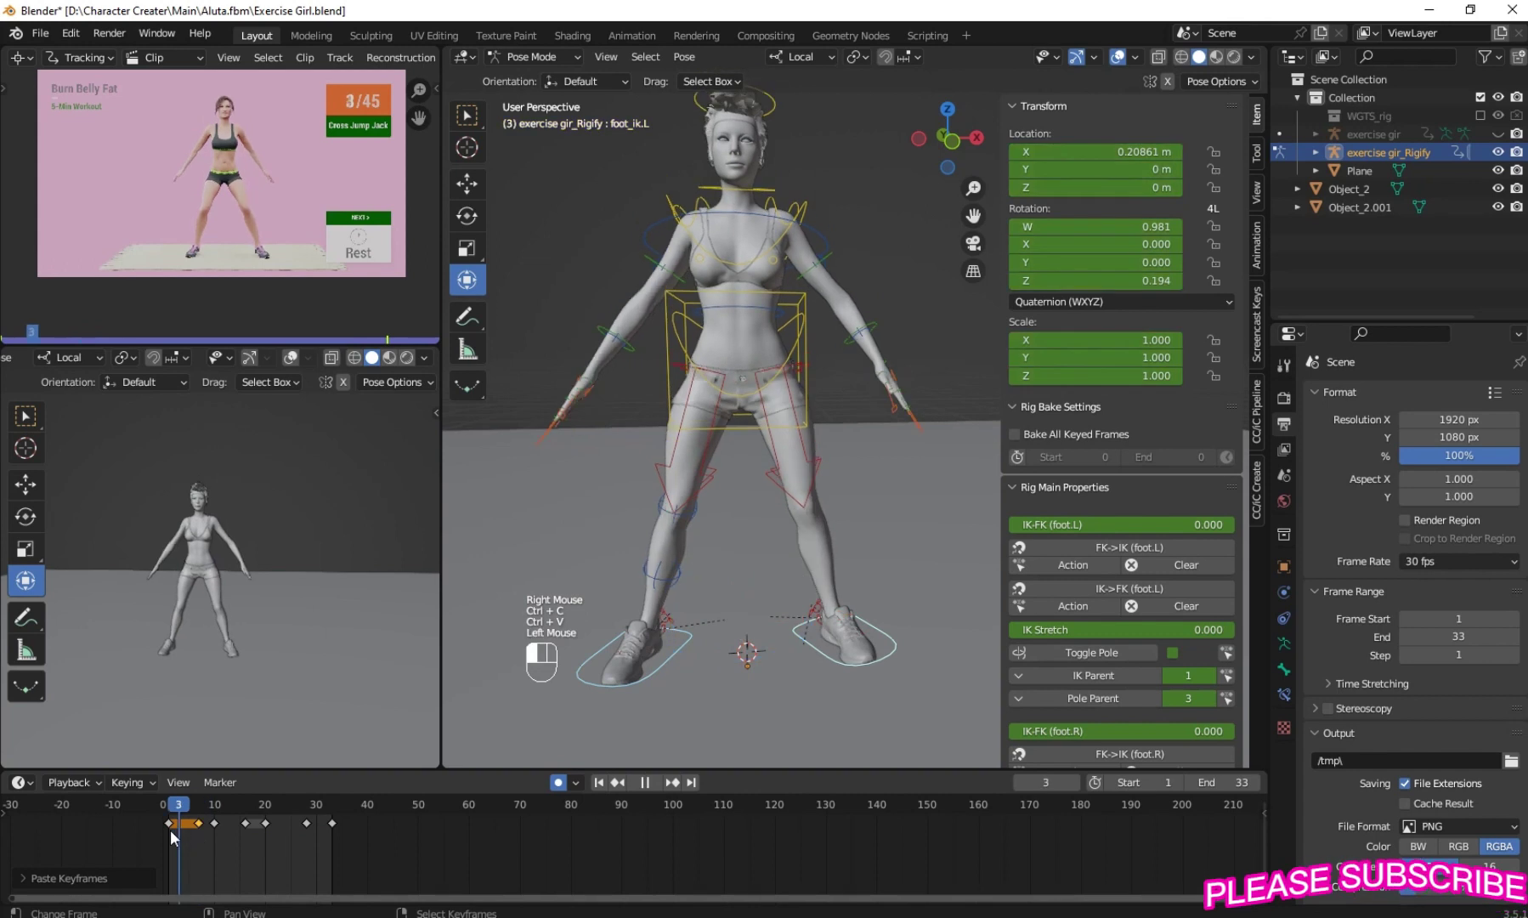
click(654, 782)
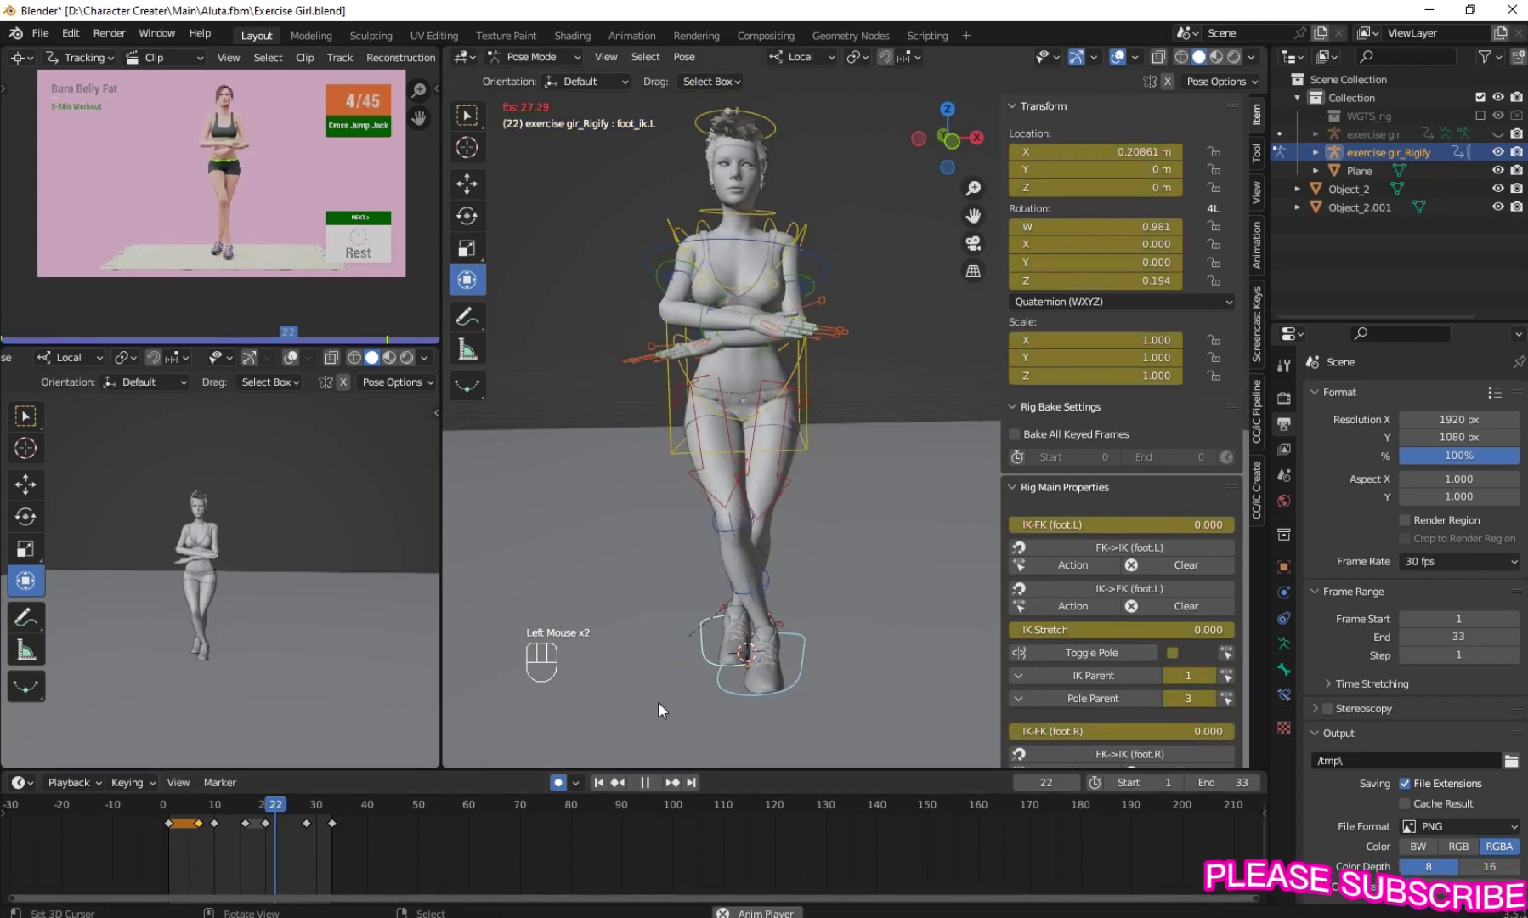
click(643, 781)
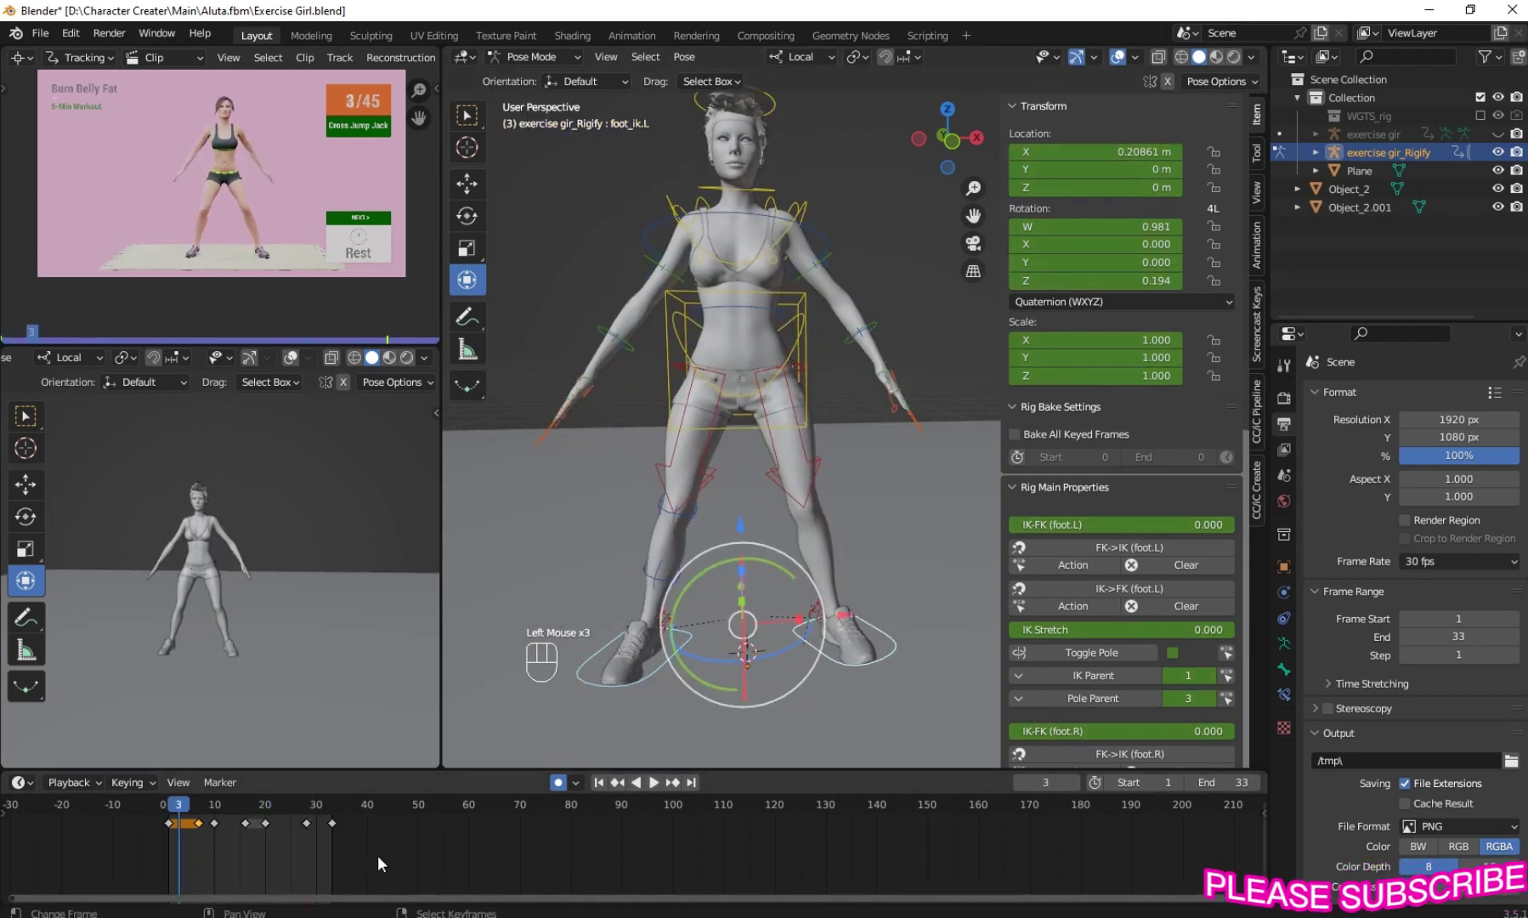
Move the pasted foot keyframes to frame 6 and replay the animation from frame 1
key(g)
click(191, 841)
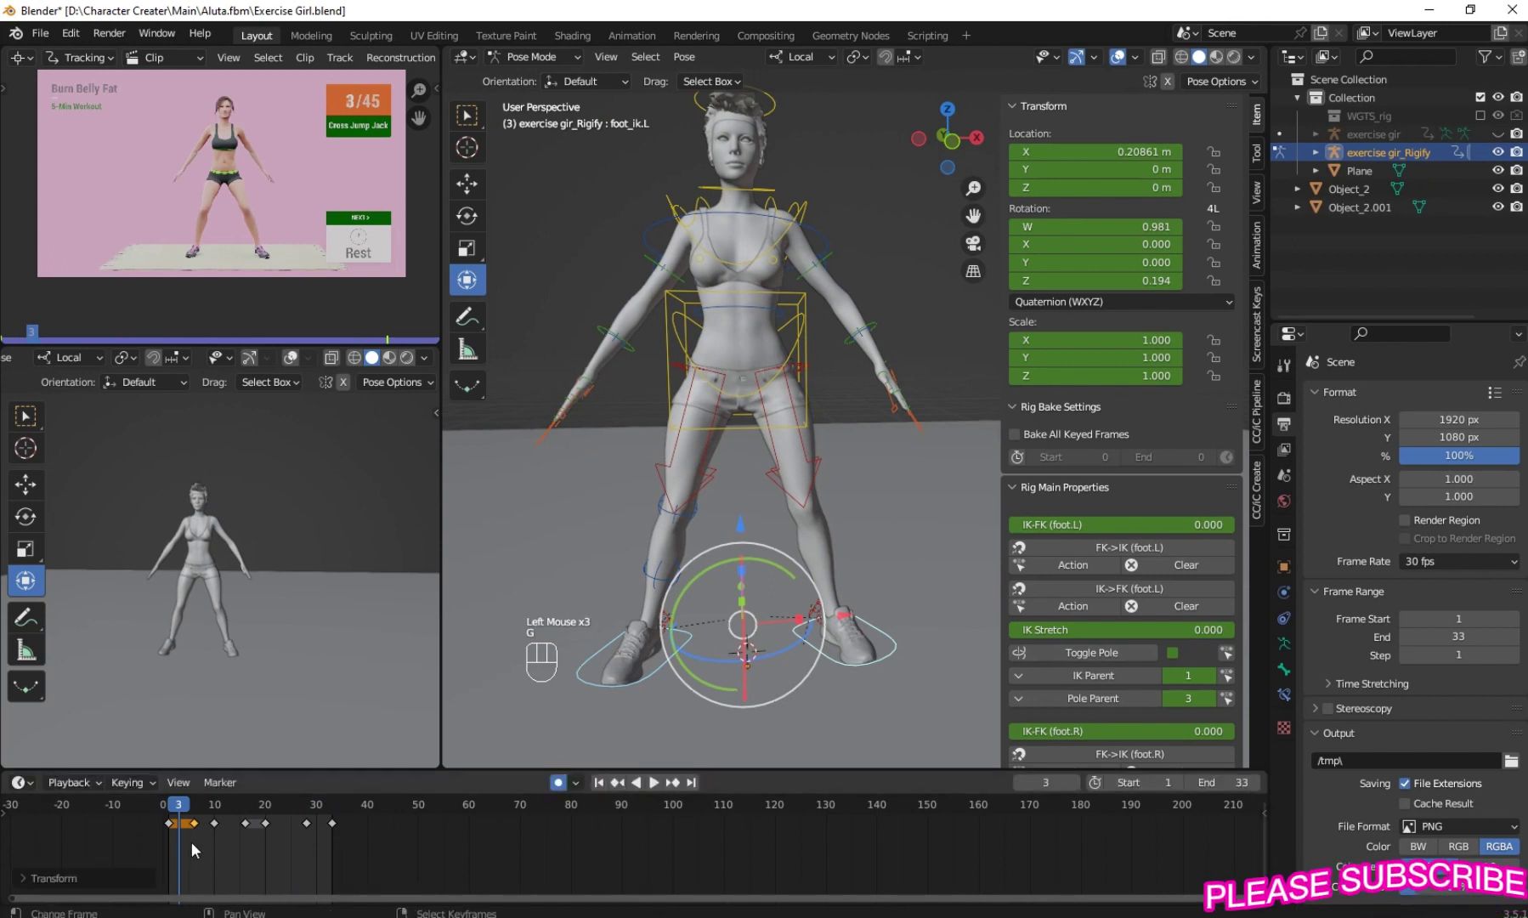
drag(161, 832, 169, 834)
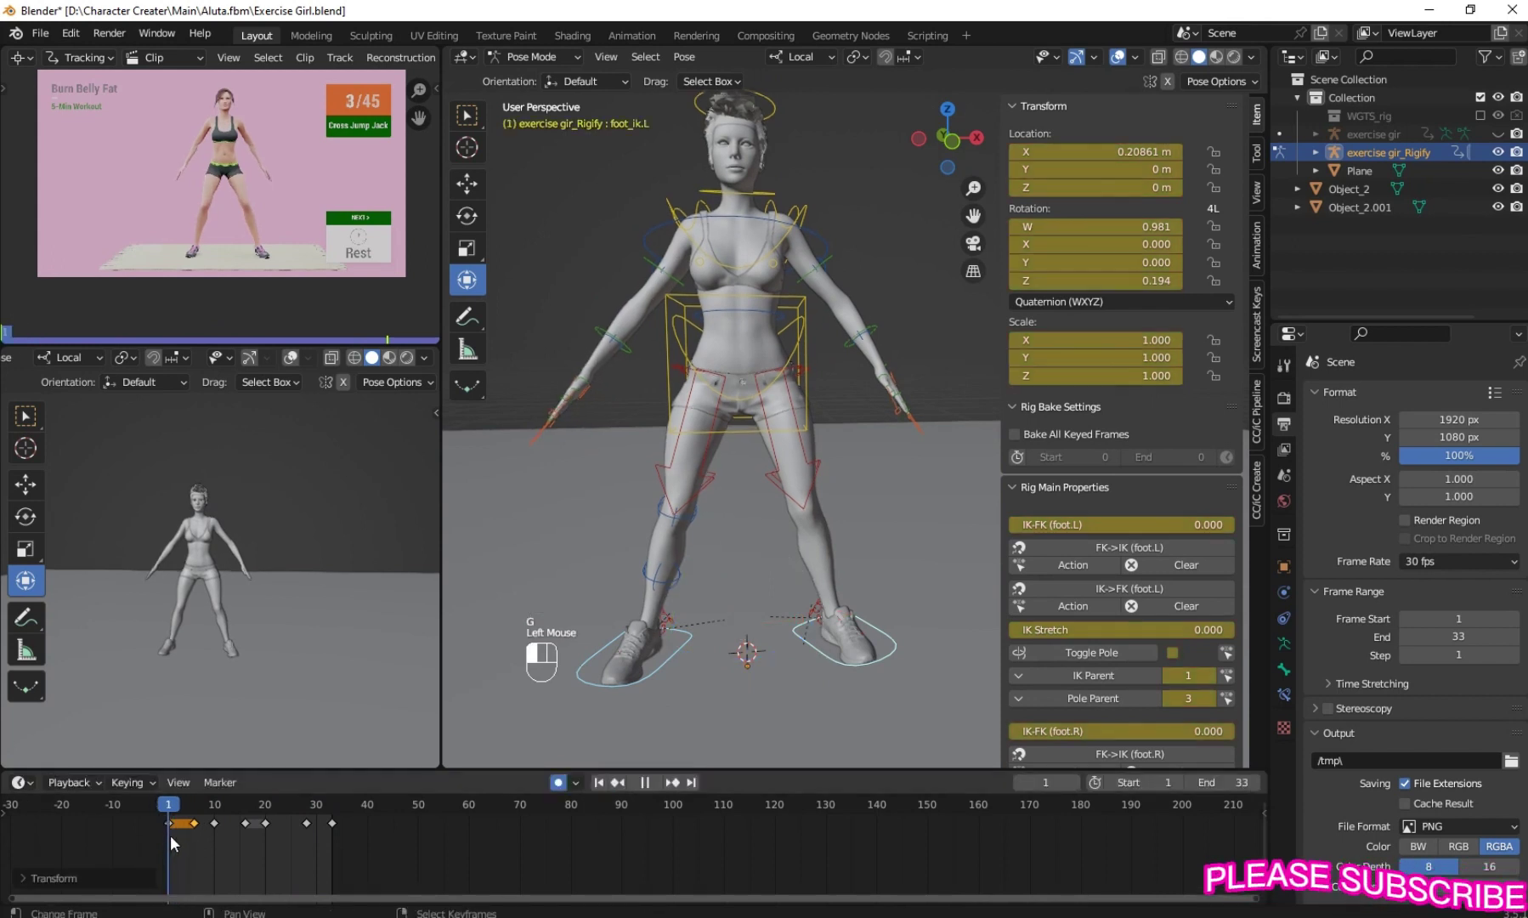
click(654, 781)
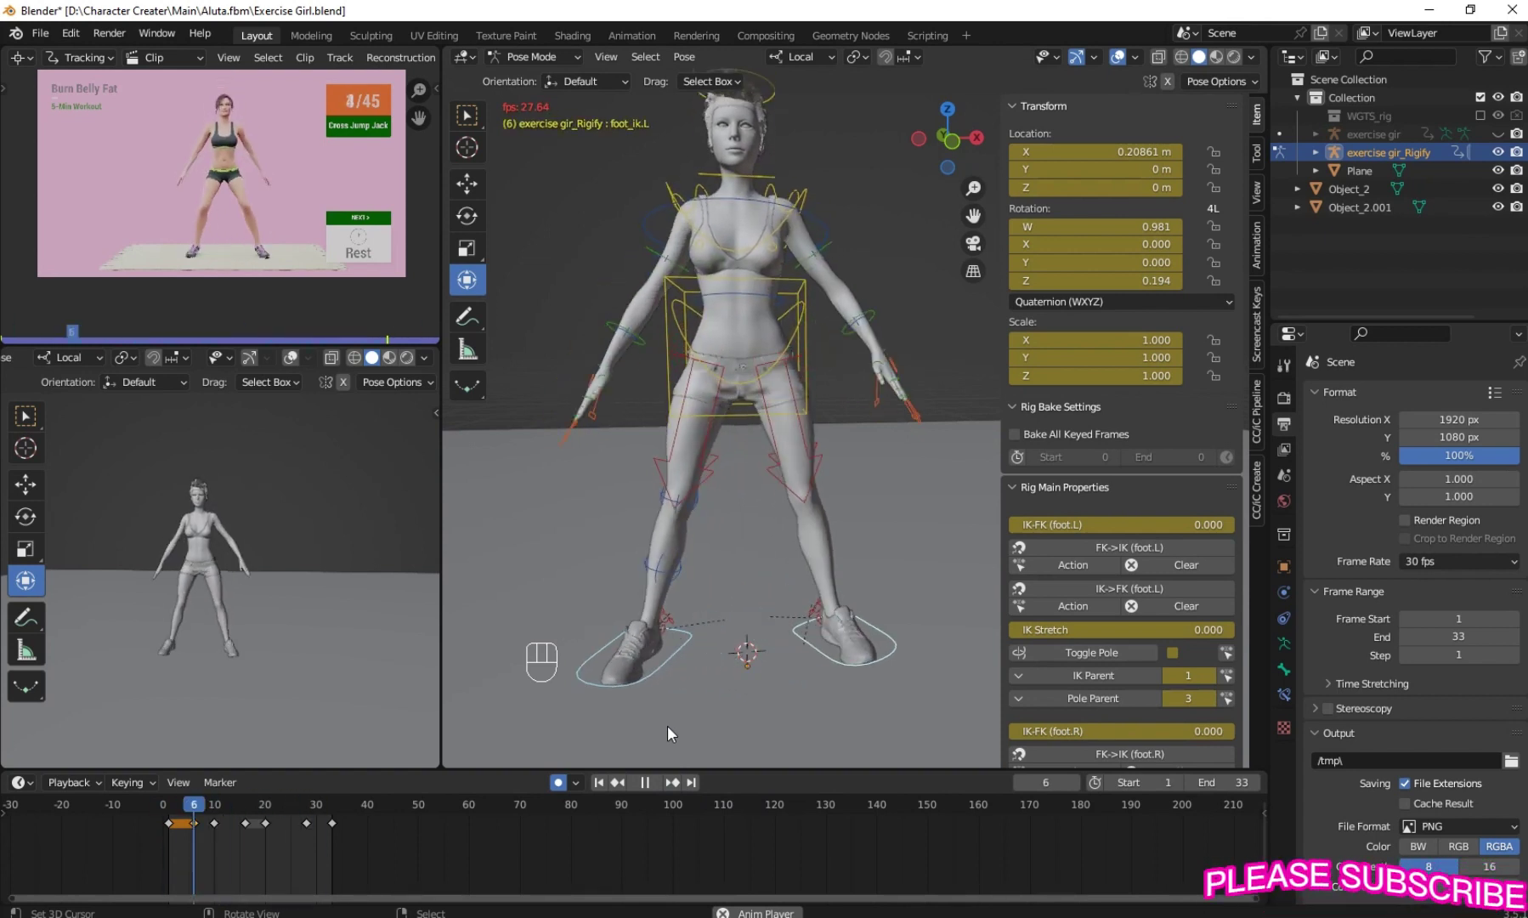
click(645, 780)
Scrub the timeline through to frame 28 and play the animation to compare it with the reference video
drag(161, 826, 219, 826)
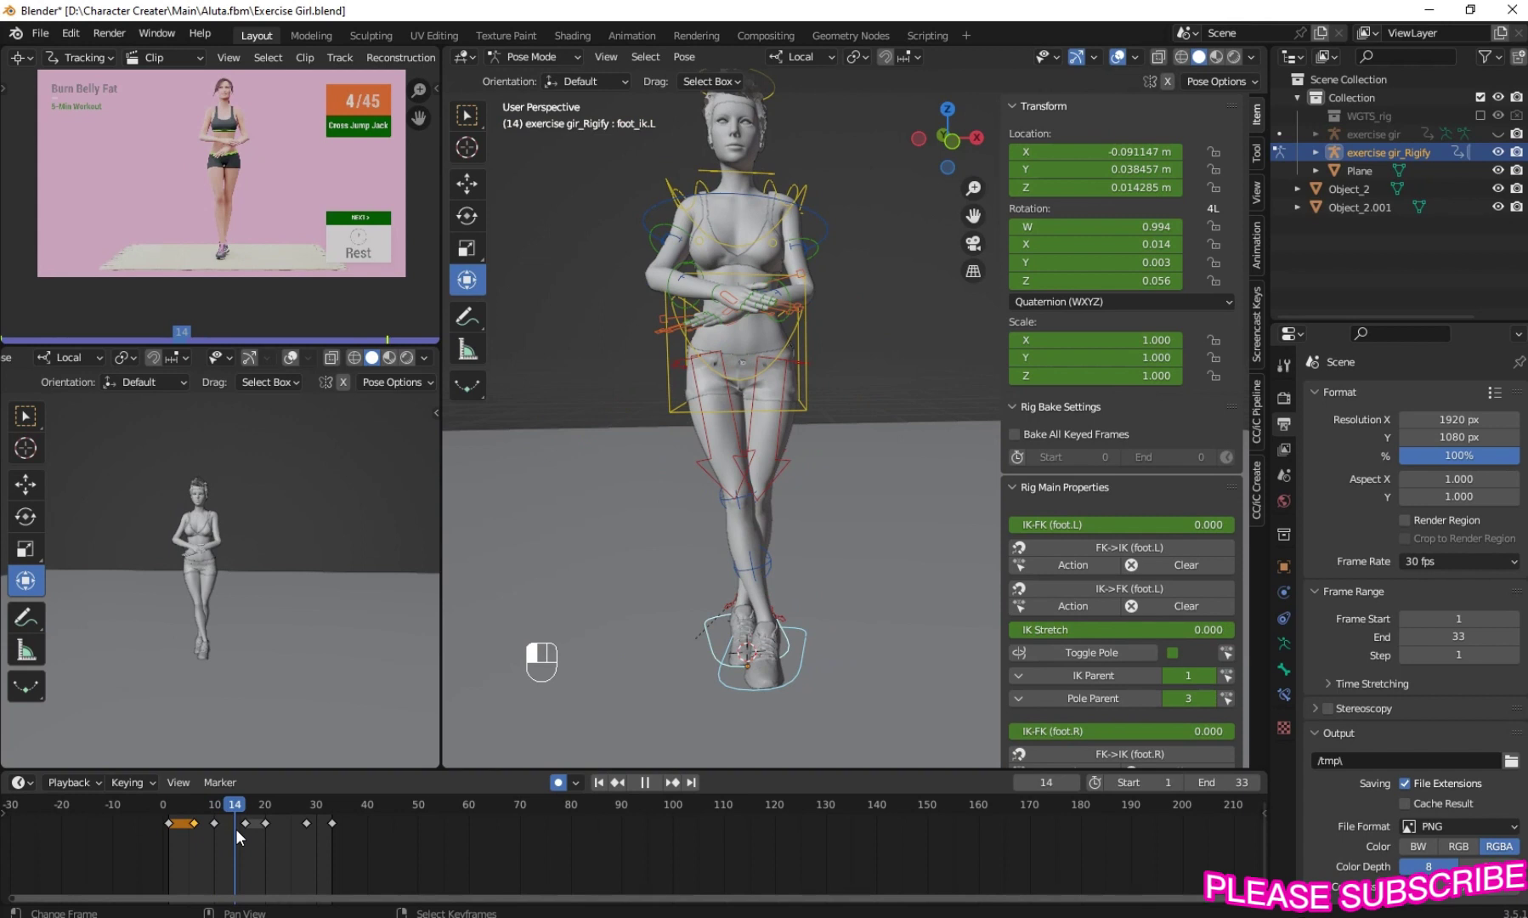
mouse_move(230, 829)
mouse_down()
mouse_move(265, 829)
mouse_move(217, 819)
mouse_move(312, 826)
mouse_move(201, 847)
mouse_move(168, 833)
mouse_move(314, 838)
mouse_up()
click(654, 782)
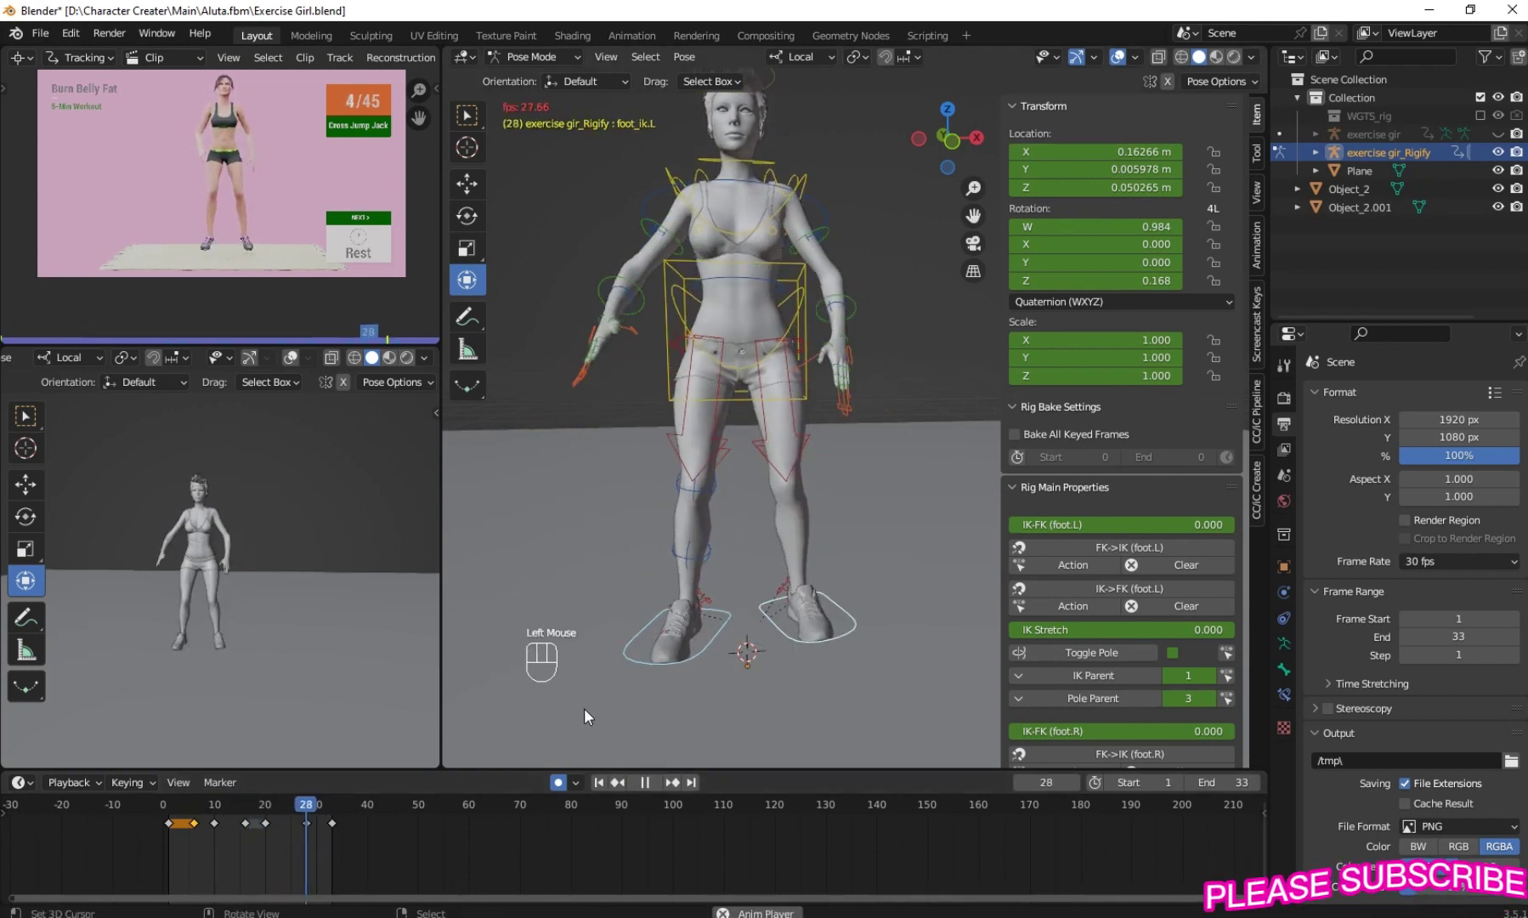
click(652, 779)
At frame 10, rotate the left upper arm FK control to about W 0.979, X 0.080, Y -0.016, Z -0.189
drag(289, 844, 195, 825)
right_click(873, 310)
shift+middle_drag(873, 307, 871, 369)
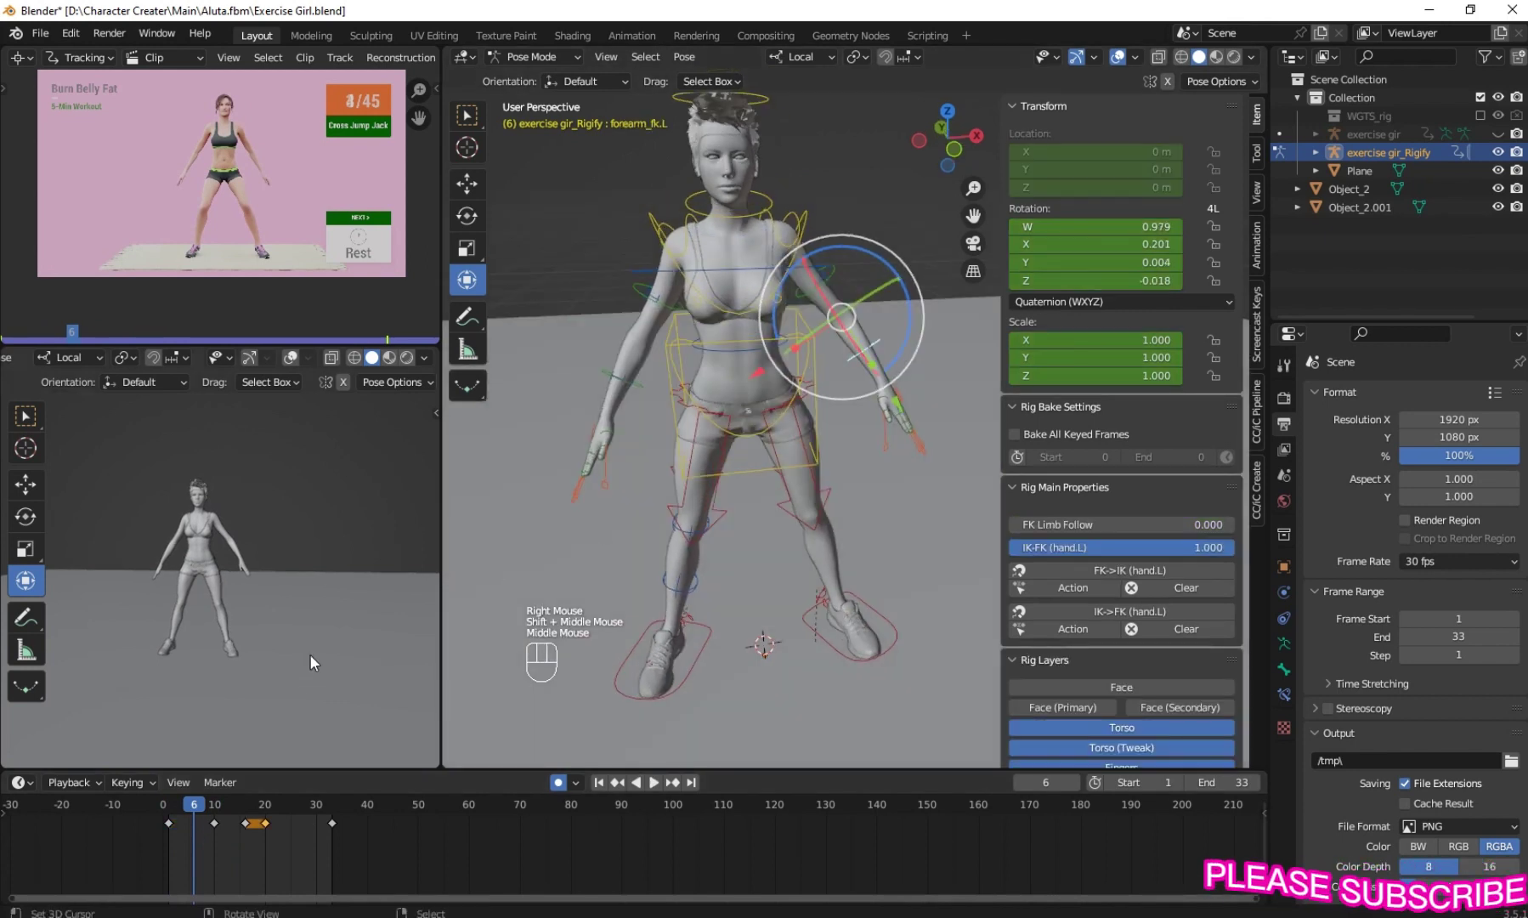
mouse_move(201, 816)
mouse_down()
mouse_move(244, 828)
mouse_move(200, 826)
mouse_move(215, 826)
mouse_up()
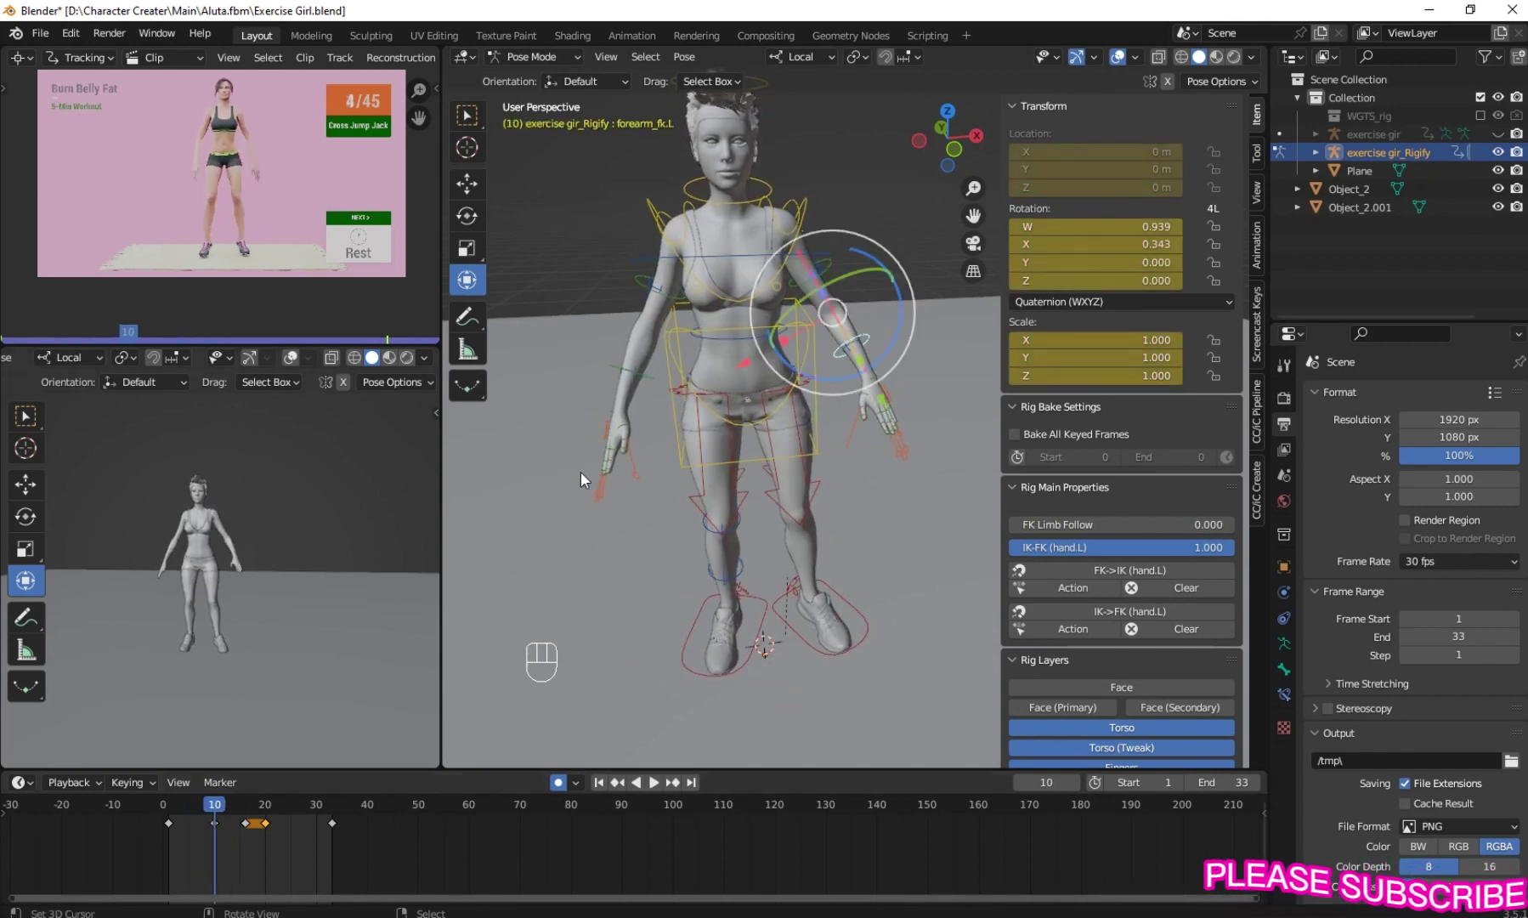
shift+middle_drag(752, 333, 796, 367)
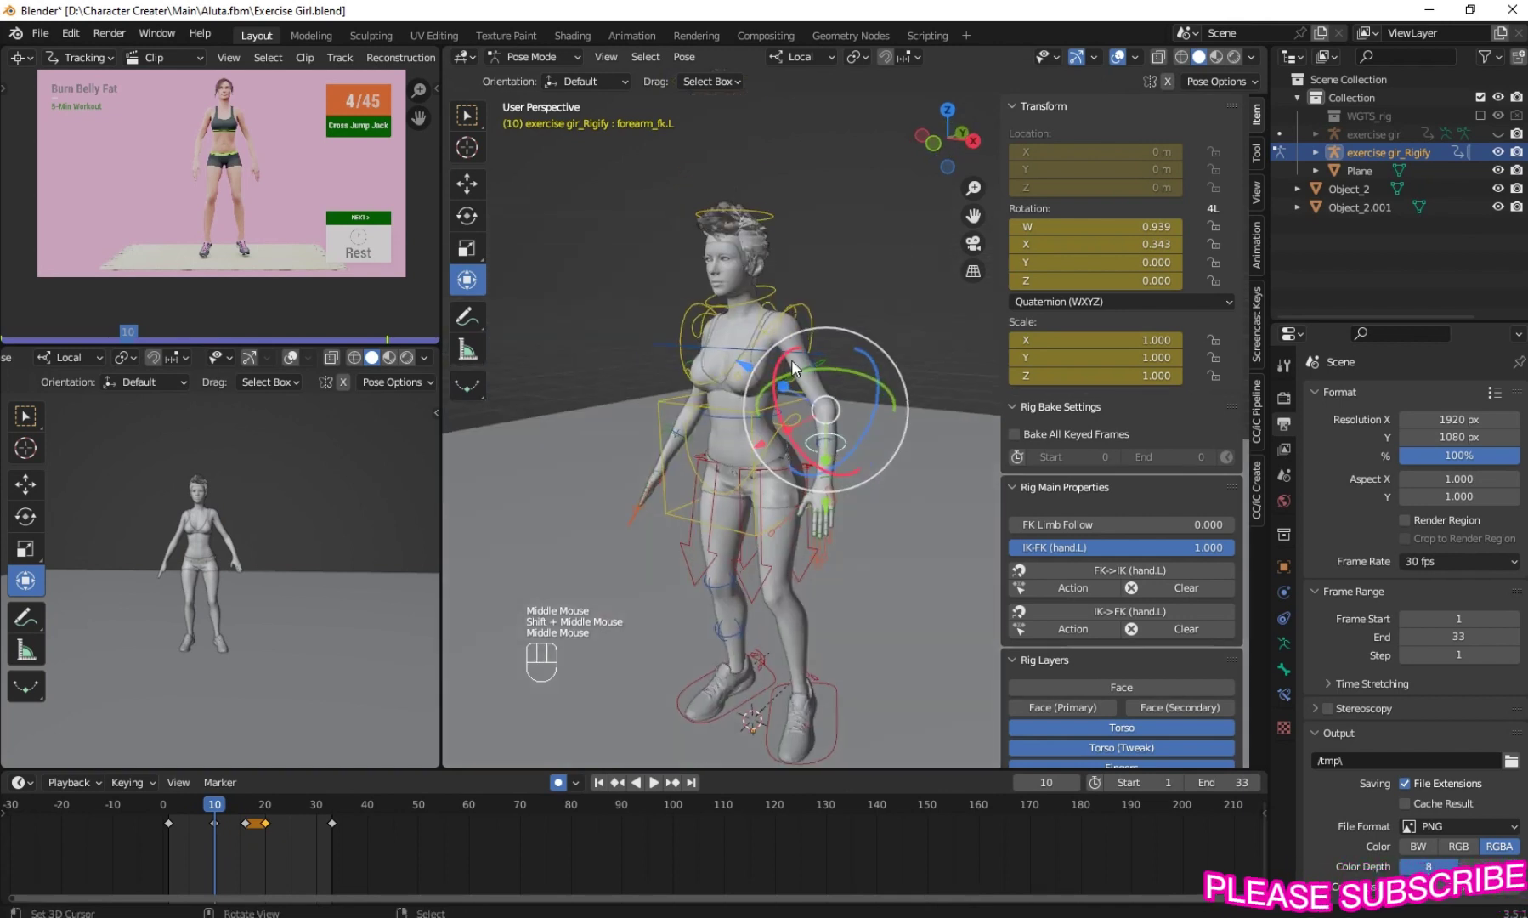
right_click(814, 362)
drag(815, 362, 712, 322)
middle_drag(712, 322, 894, 340)
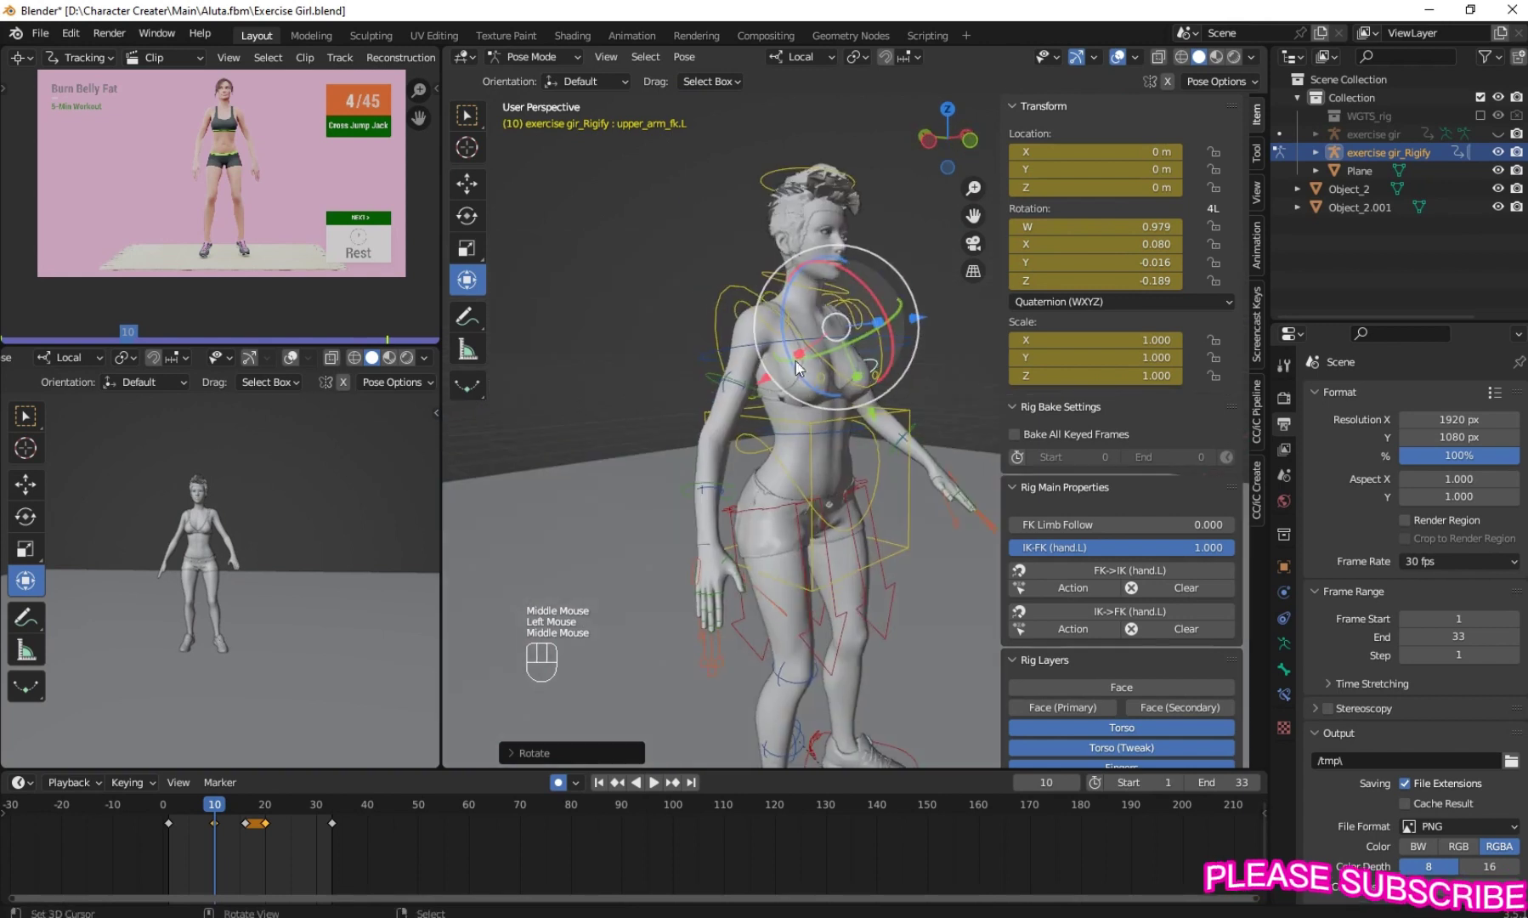
Rotate the right upper arm FK control at frame 10 to about W 0.988, X 0.106, Y 0.012, Z 0.113
right_click(748, 379)
middle_drag(749, 379, 839, 390)
drag(839, 389, 847, 397)
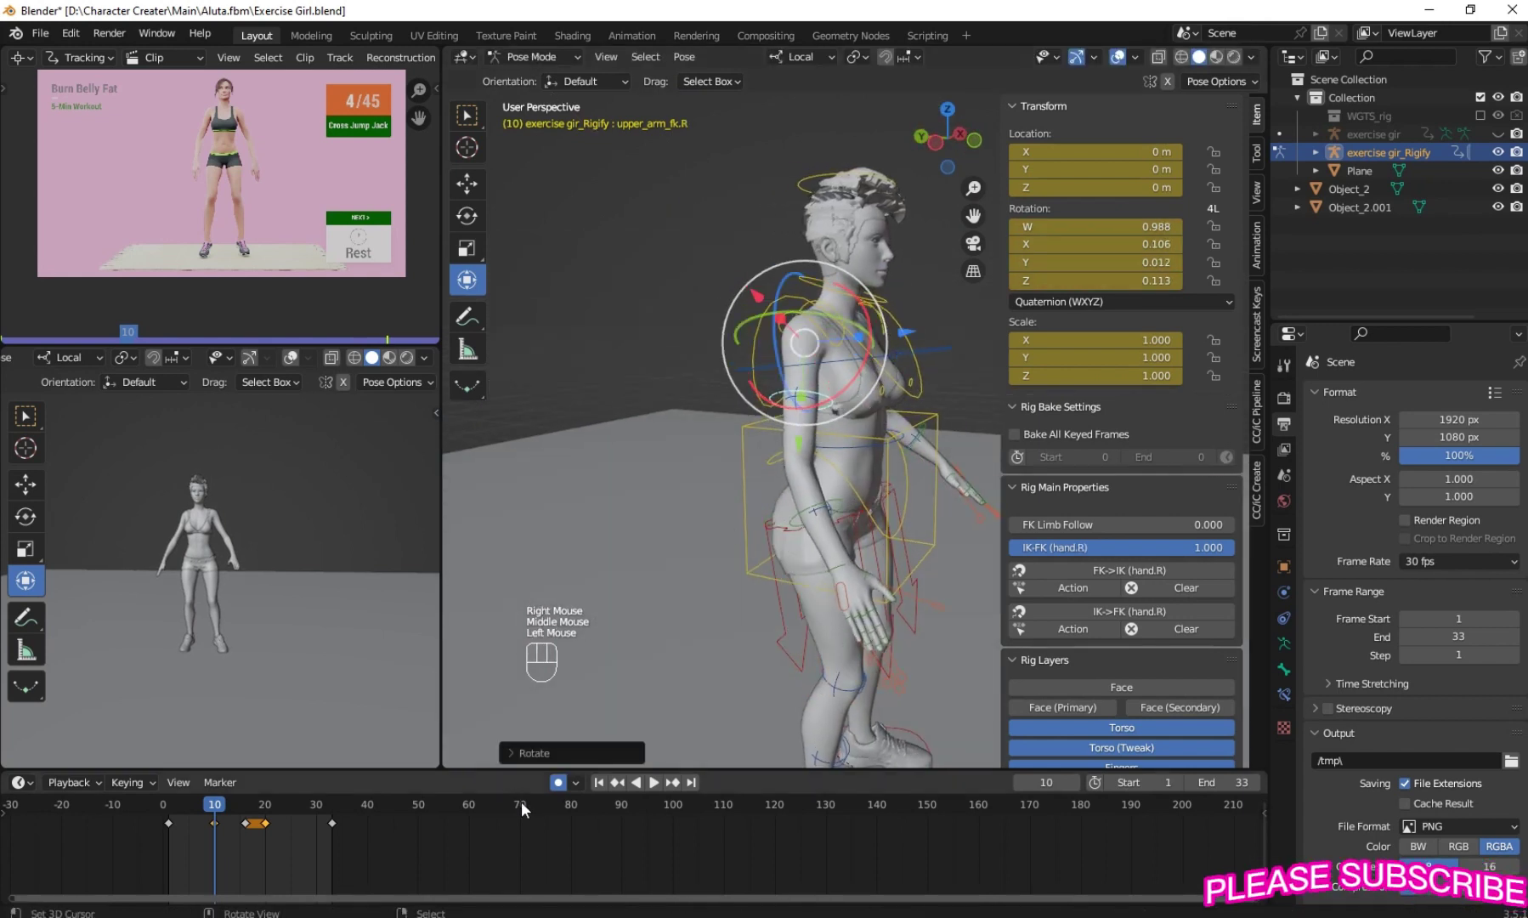
Play the animation and examine the arm motion from the side and the front
click(654, 781)
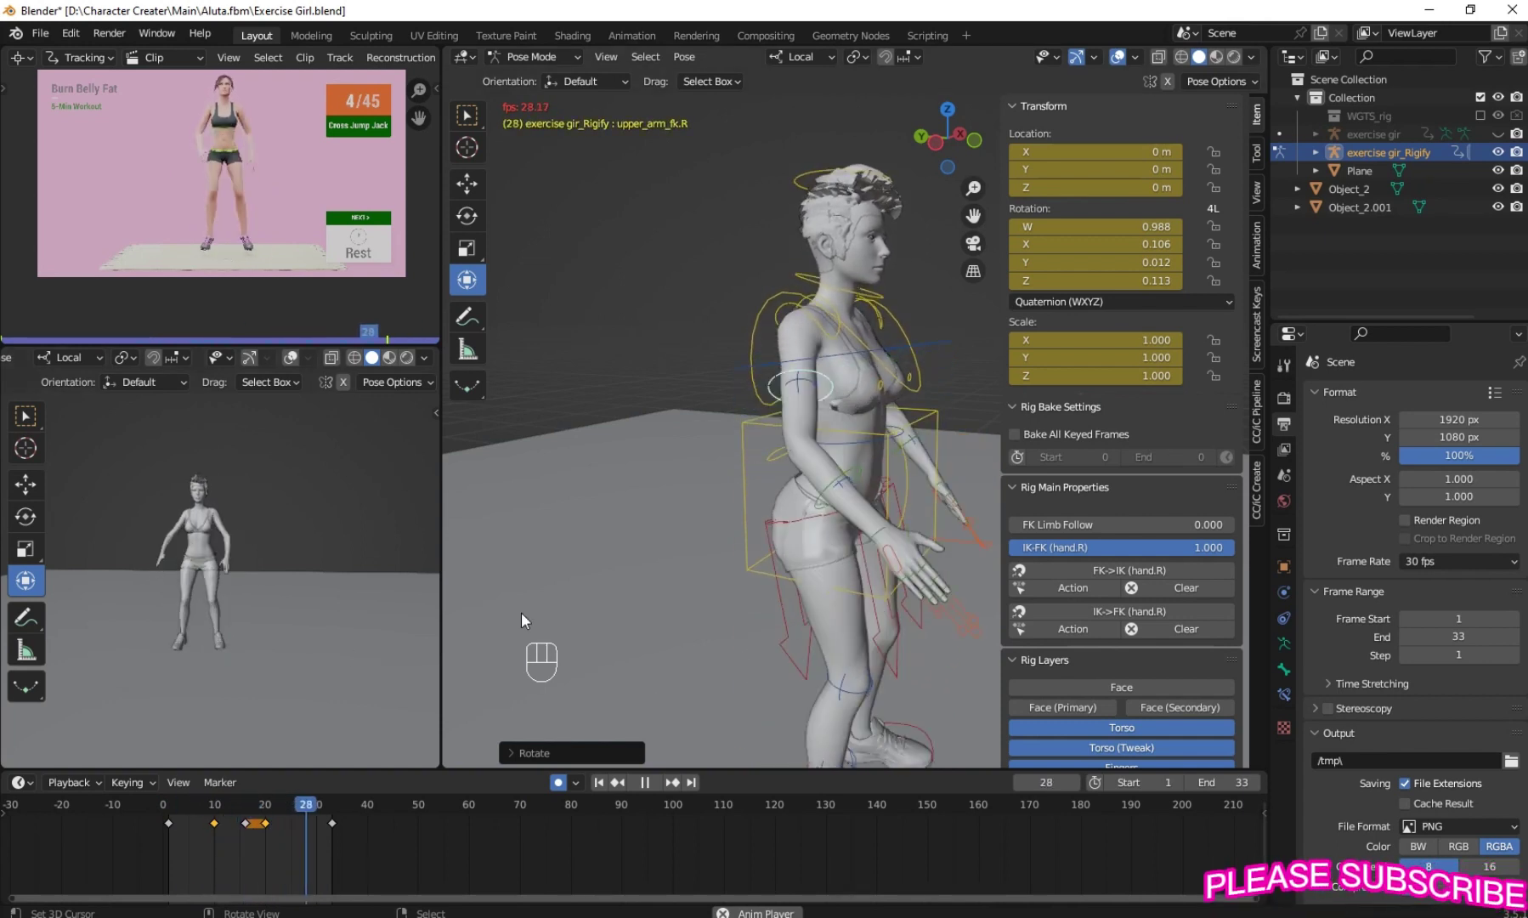
middle_drag(320, 583, 320, 580)
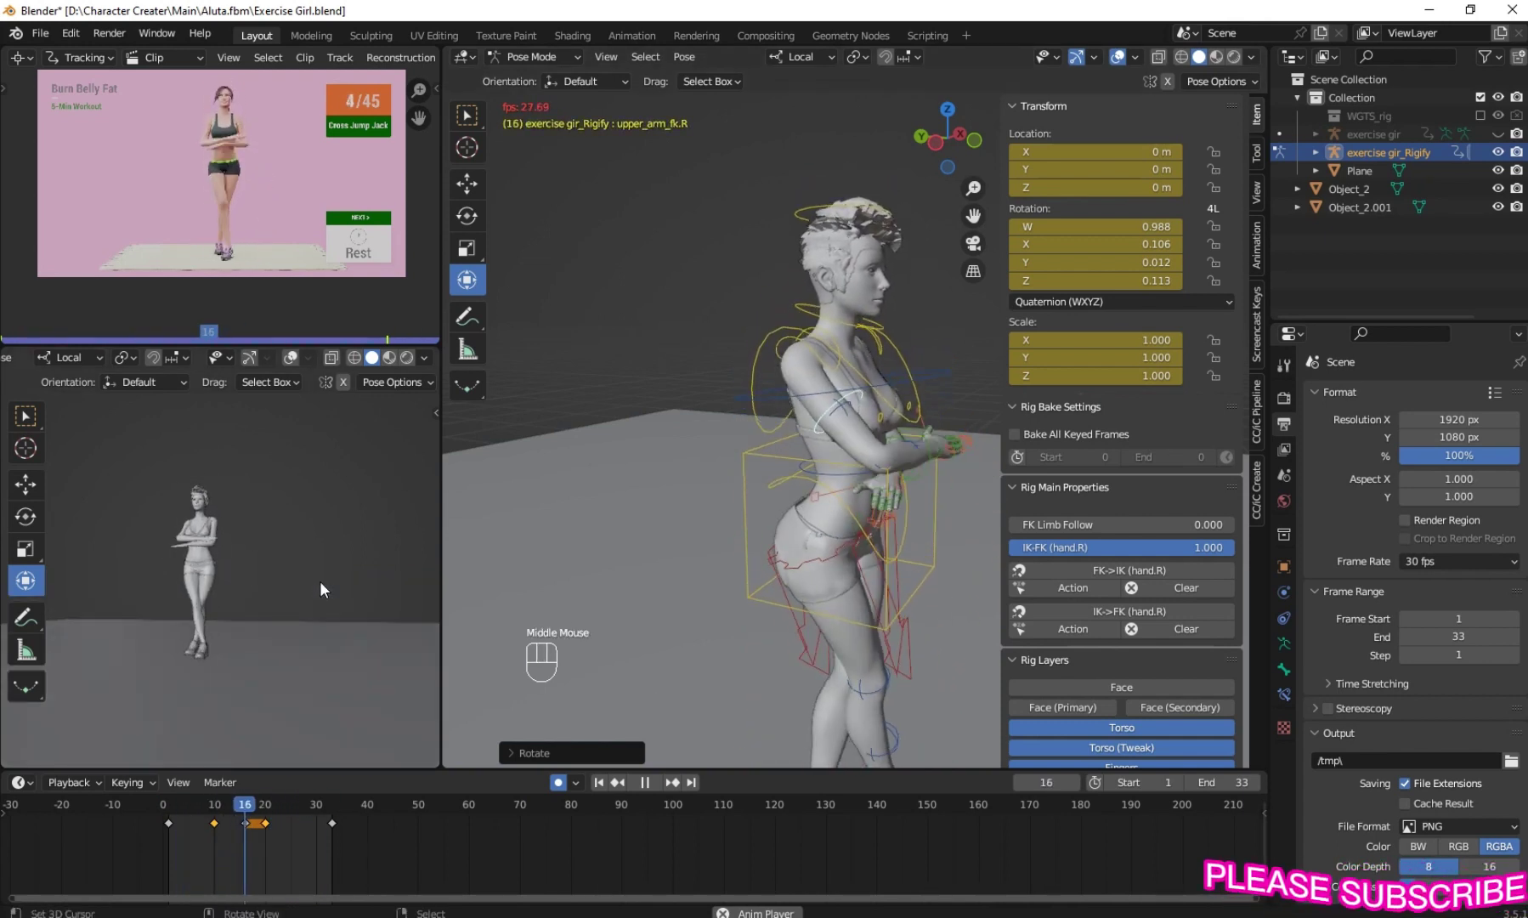
scroll(734, 630, down, 3)
middle_drag(734, 631, 641, 489)
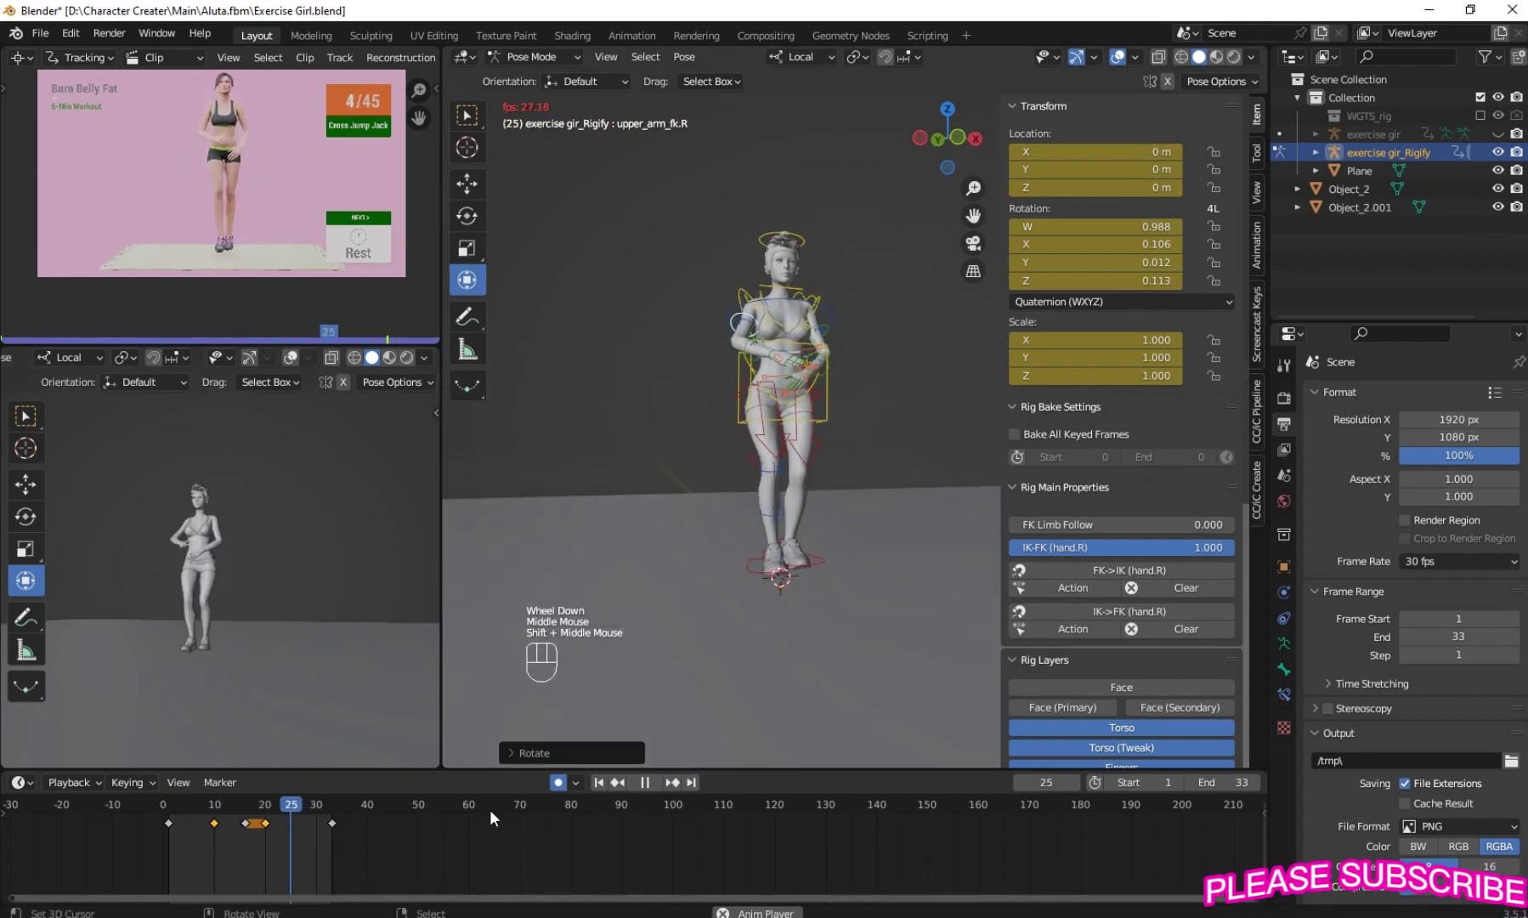
click(645, 781)
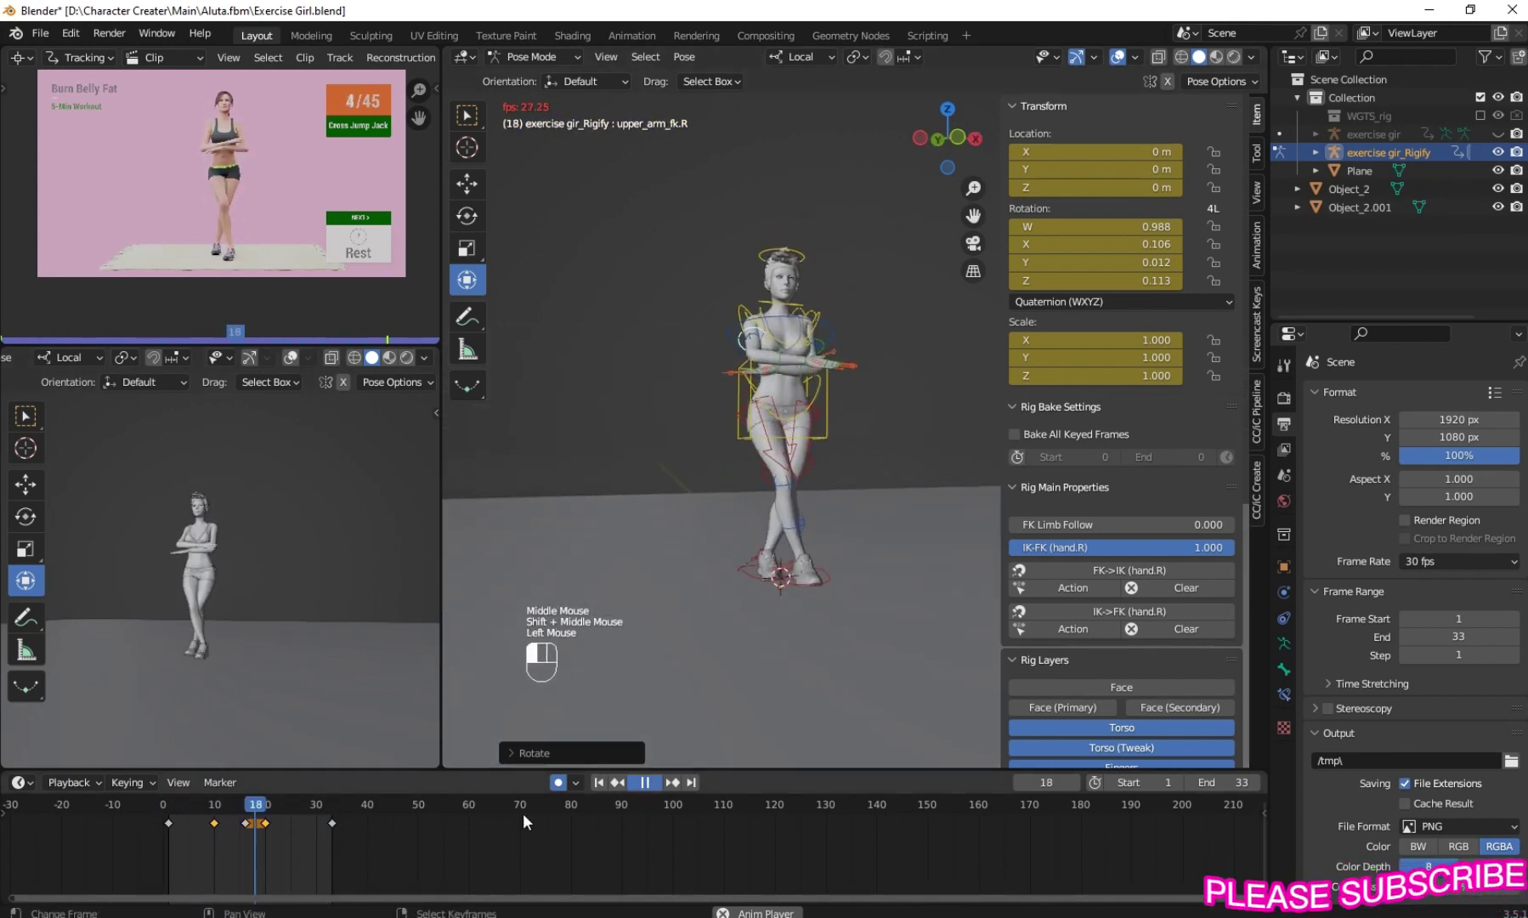
At frame 10, raise the torso and both foot IK controls until the torso's Z is about 0.014 m, and replay the animation
click(831, 440)
drag(212, 870, 217, 838)
scroll(511, 663, up, 2)
shift+middle_drag(511, 664, 702, 424)
middle_drag(703, 424, 700, 437)
shift+middle_drag(700, 438, 683, 574)
right_click(830, 465)
shift+right_click(863, 463)
shift+middle_drag(850, 470, 828, 522)
shift+right_click(871, 270)
shift+middle_drag(786, 333, 711, 357)
drag(742, 333, 741, 323)
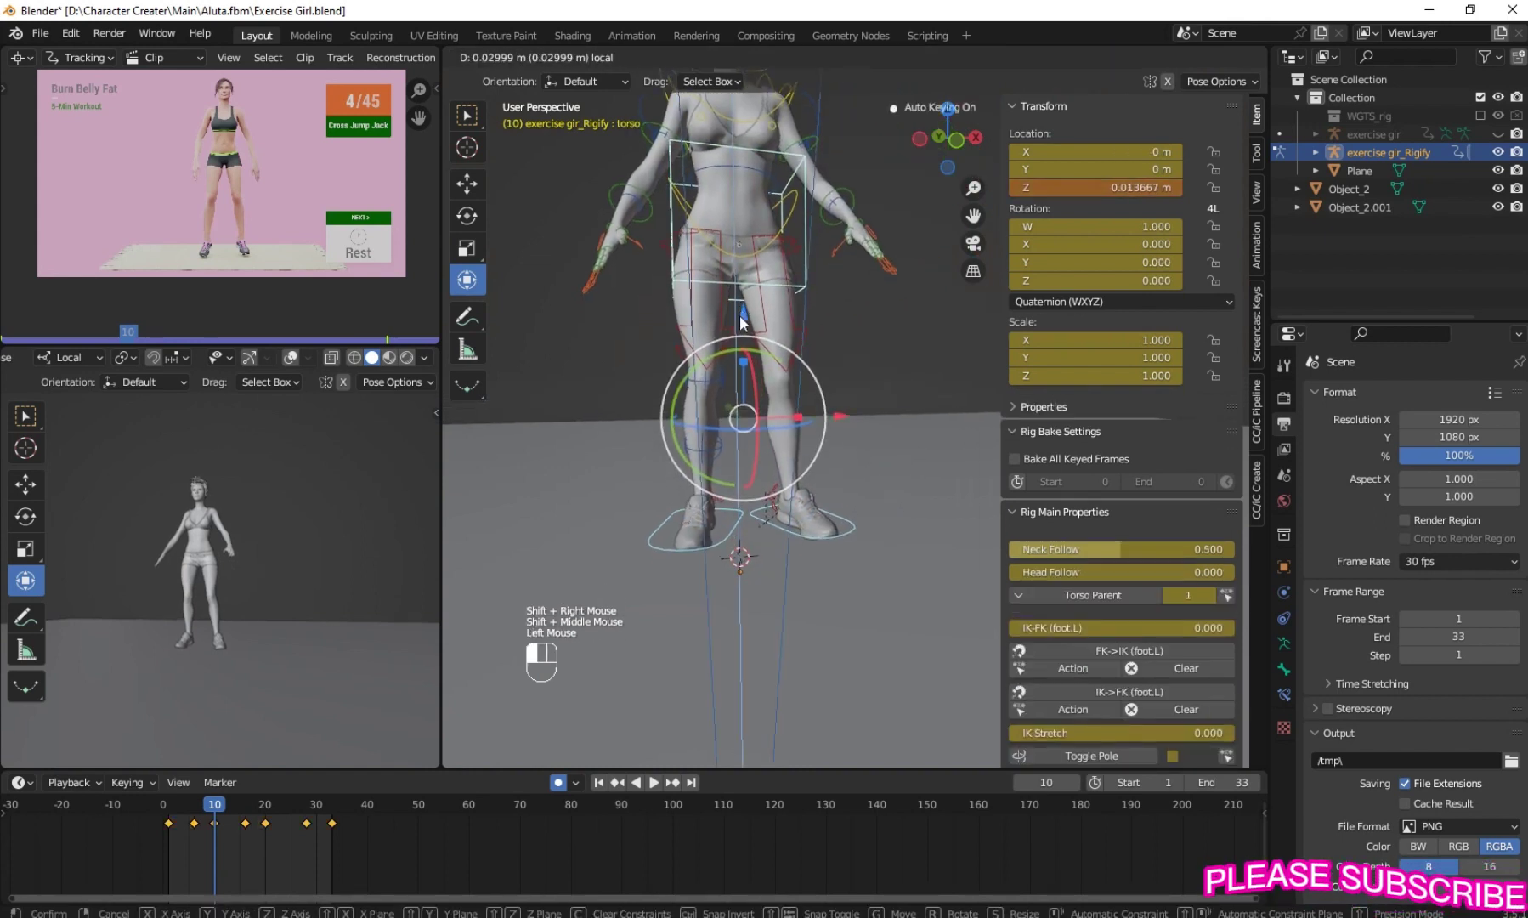
click(652, 783)
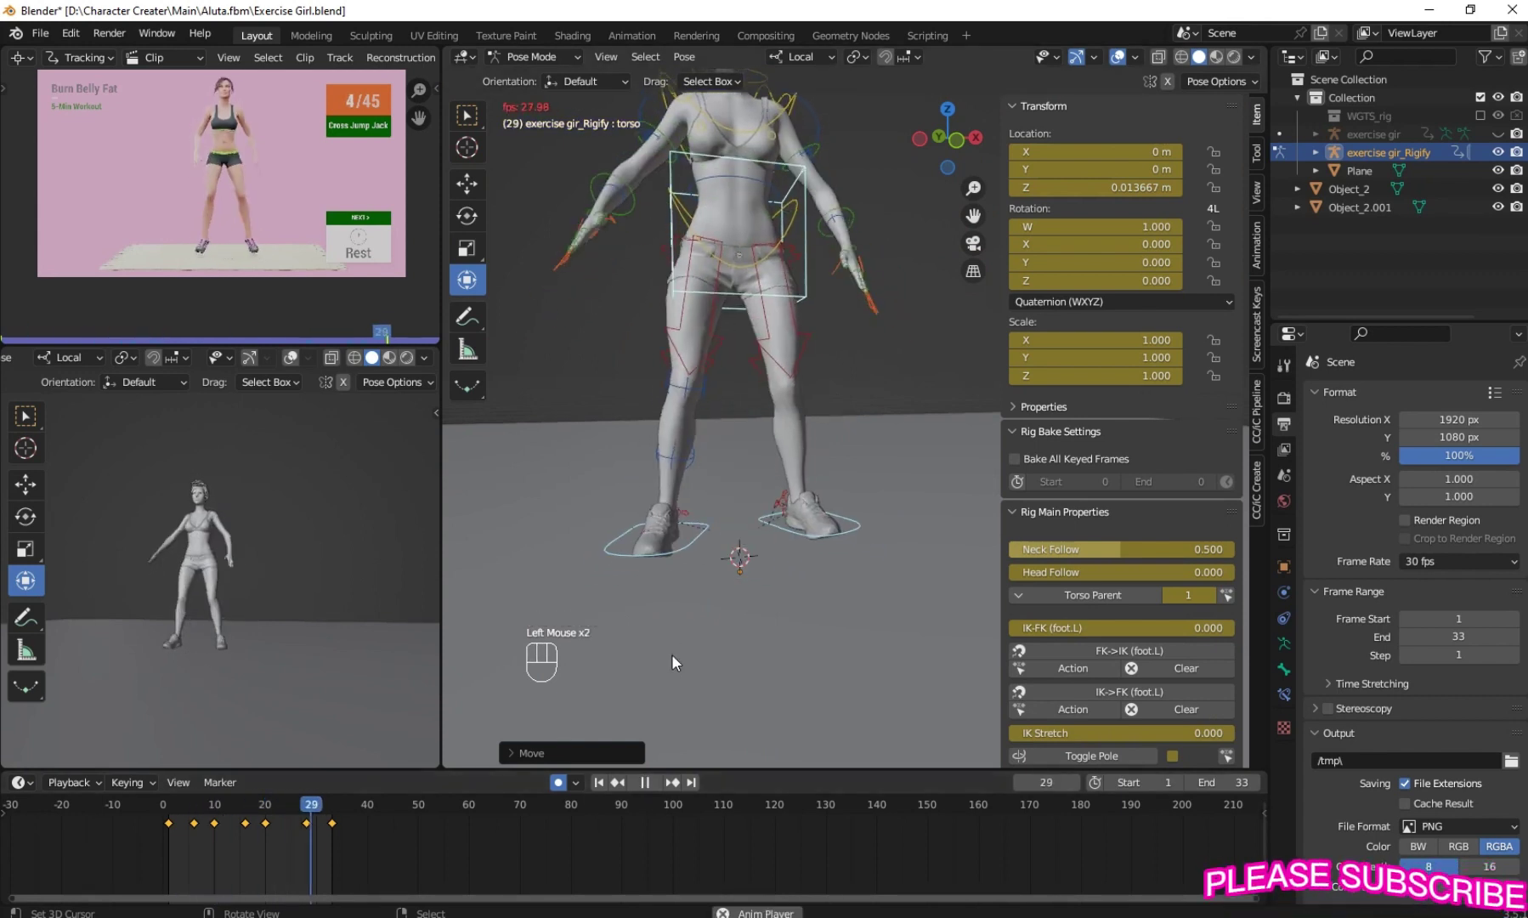
Shorten the looping animation by setting the scene's end frame to 32, and stop the playback
scroll(183, 656, up, 3)
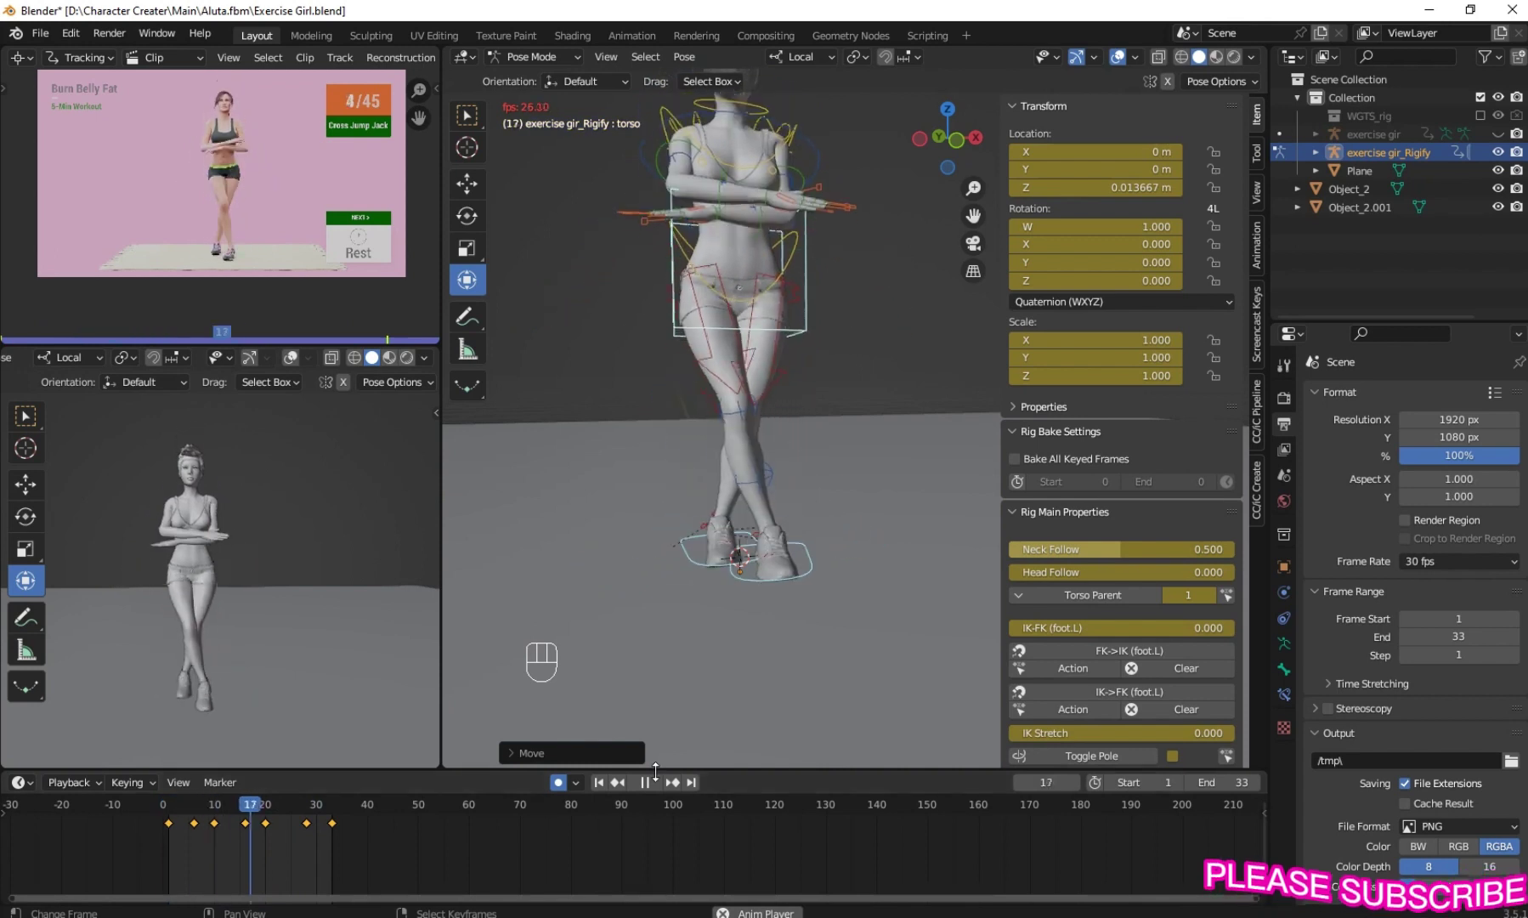
click(1188, 781)
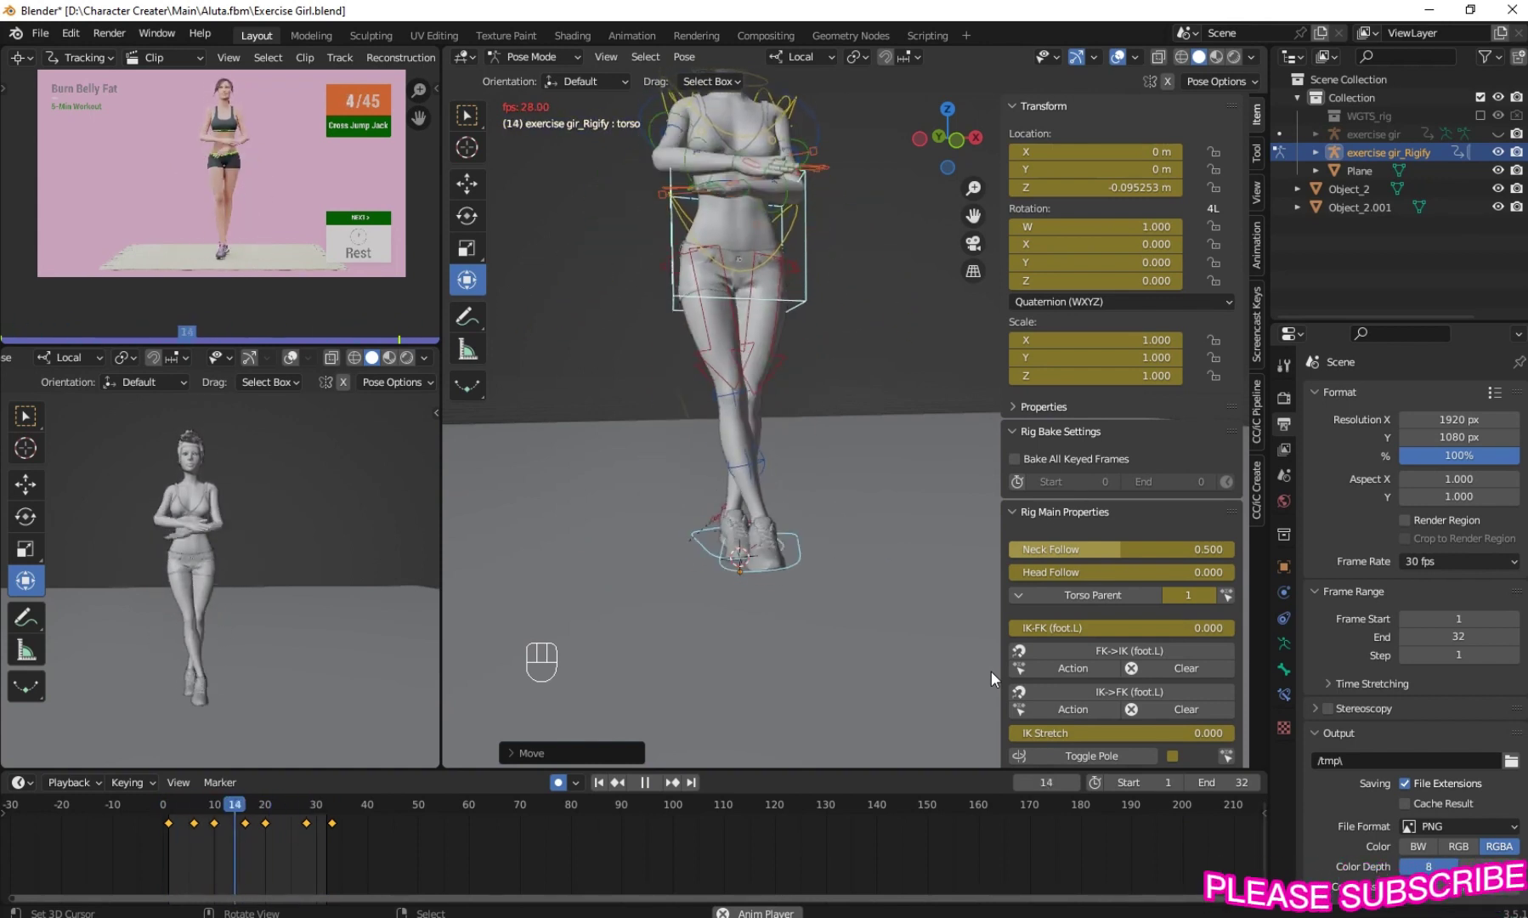
click(645, 782)
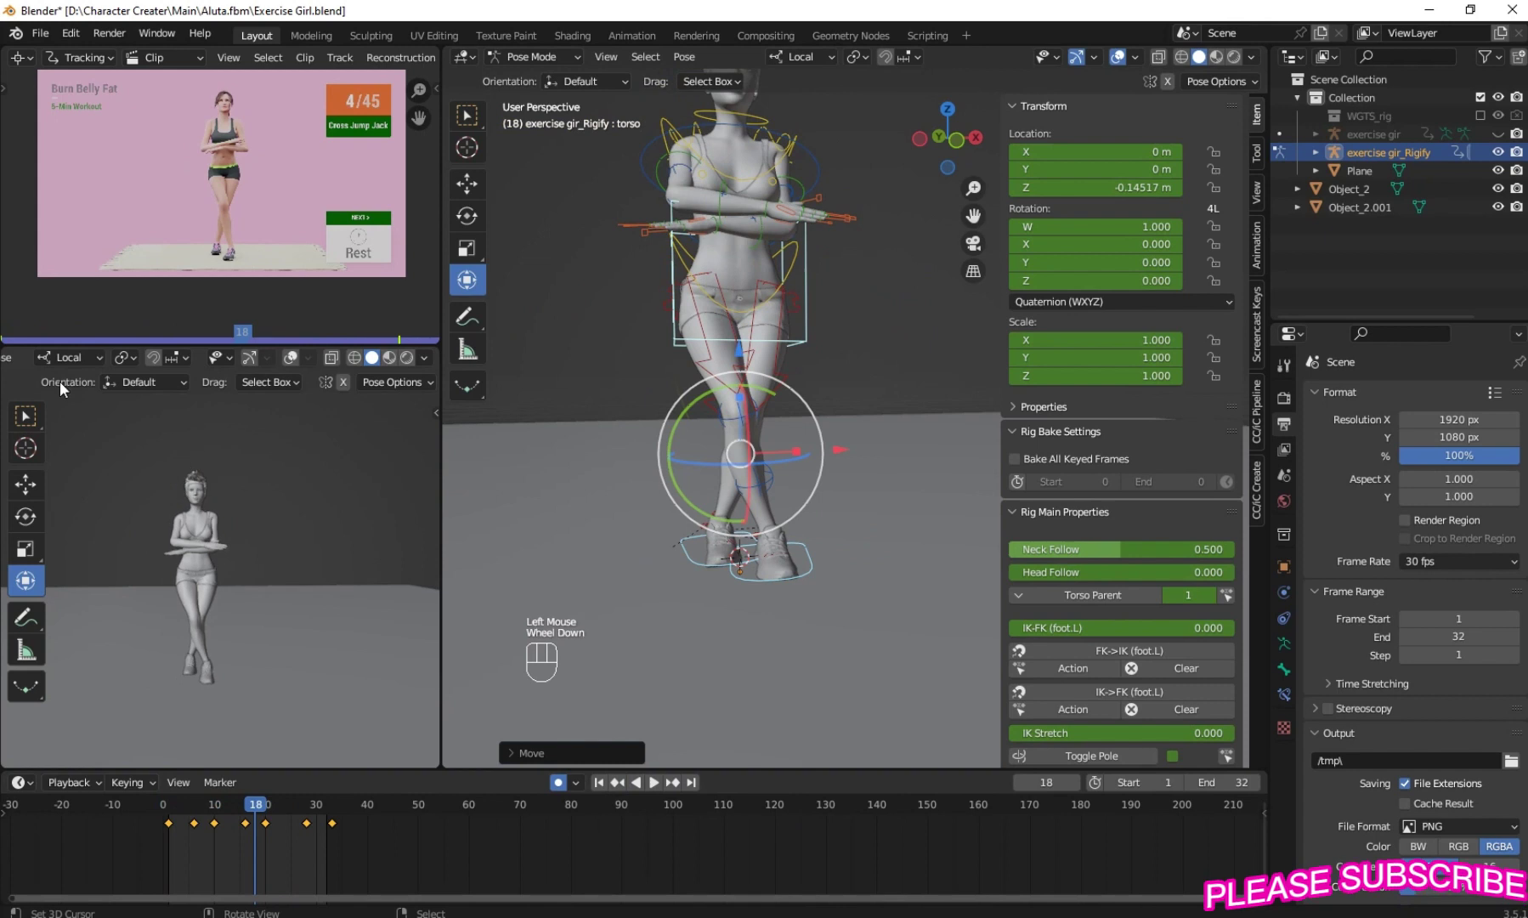
Switch the small preview viewport to Material Preview shading and run a viewport render of the animation from it
click(389, 357)
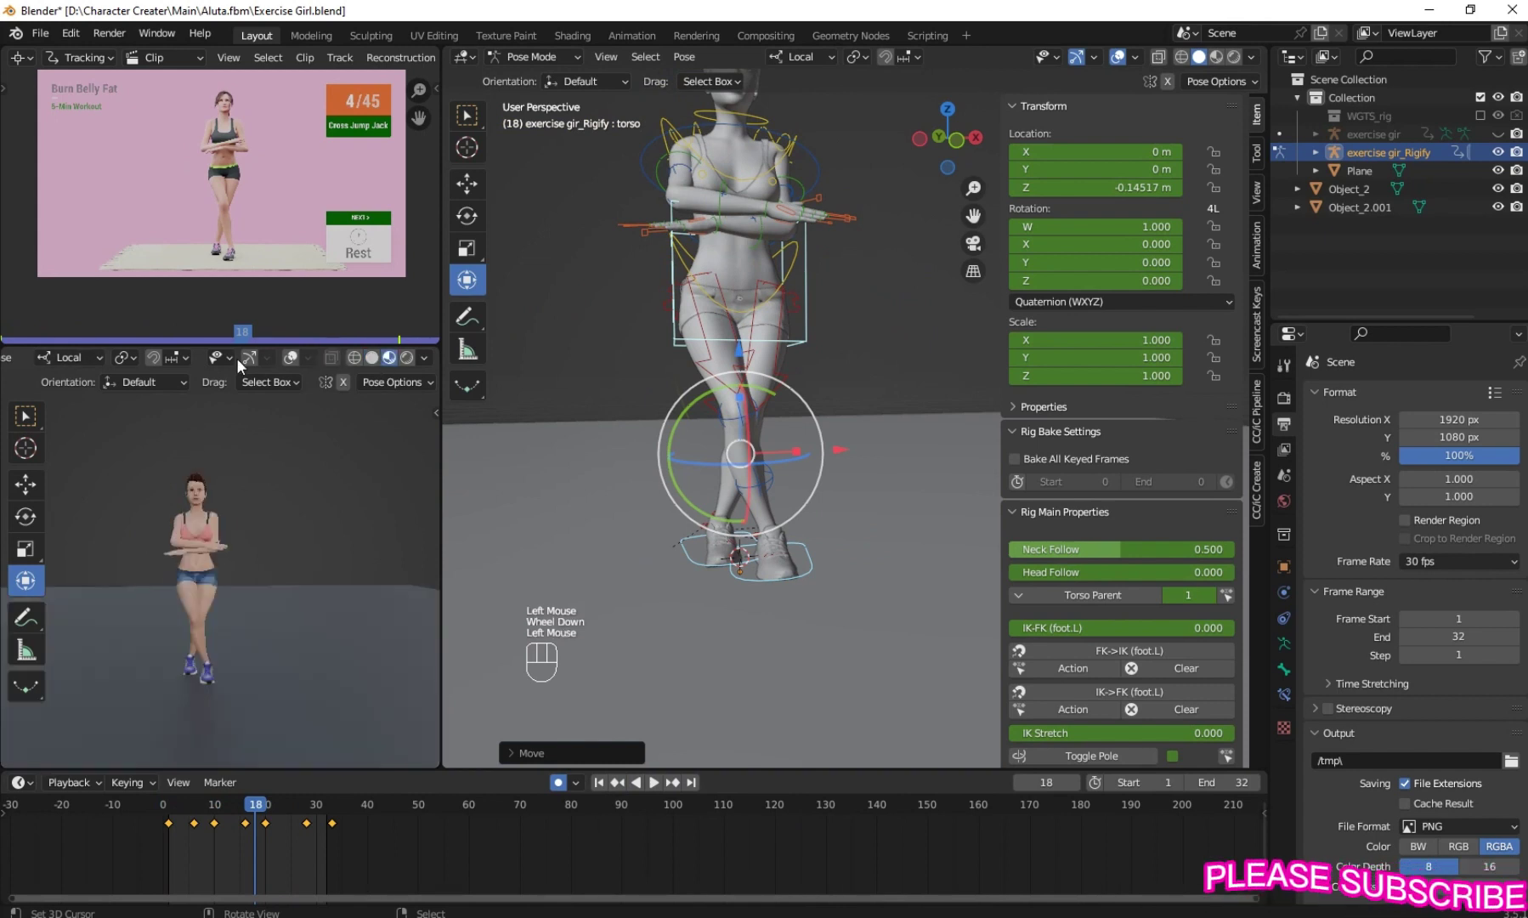
scroll(318, 362, up, 3)
click(136, 357)
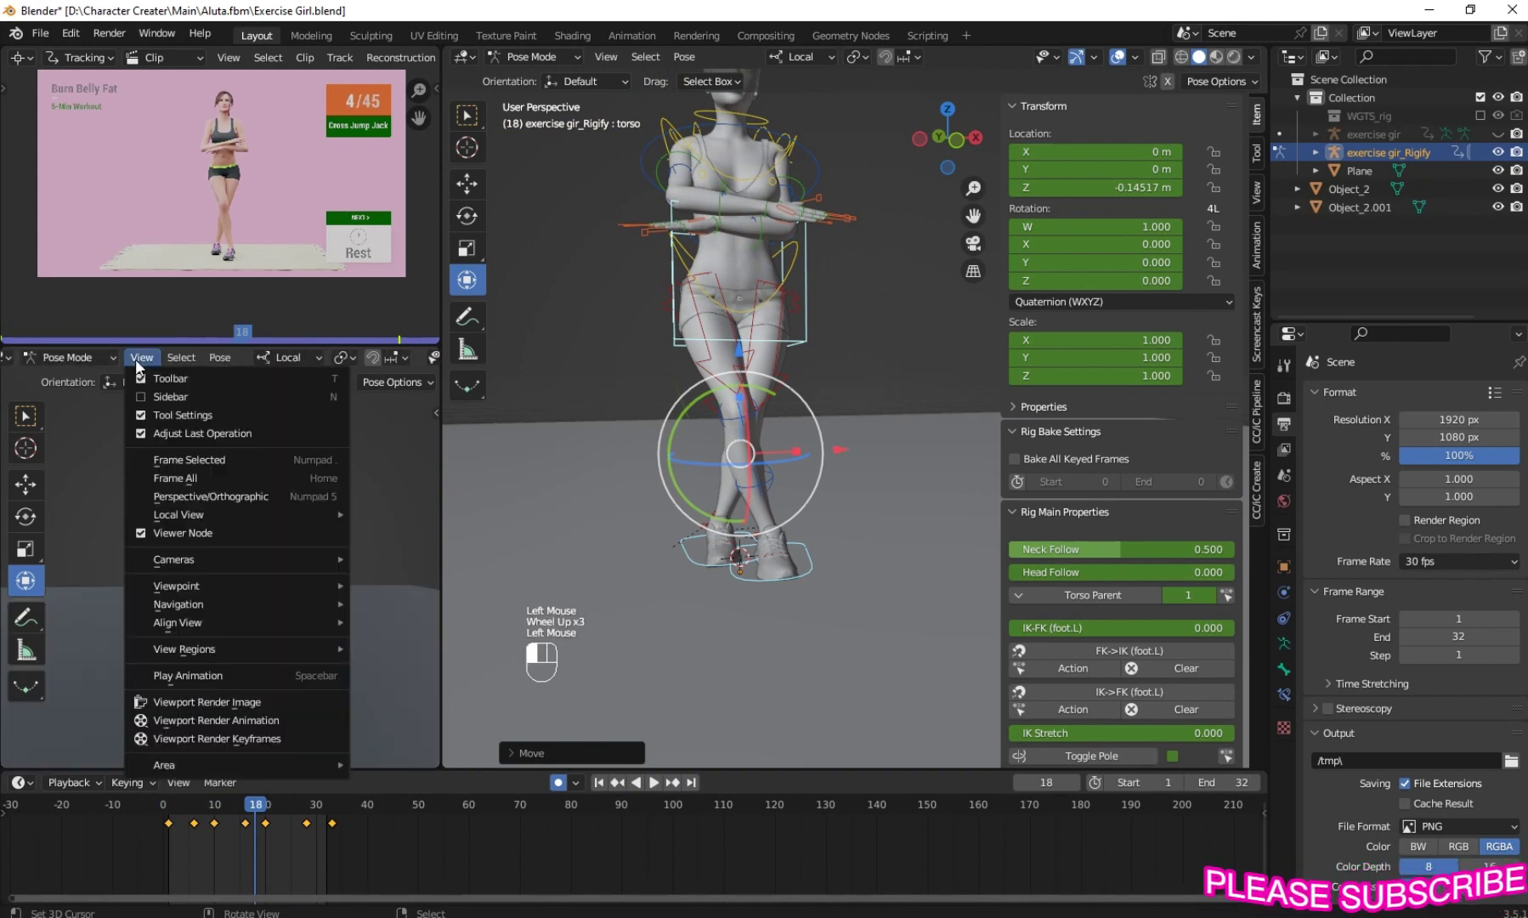
key(Return)
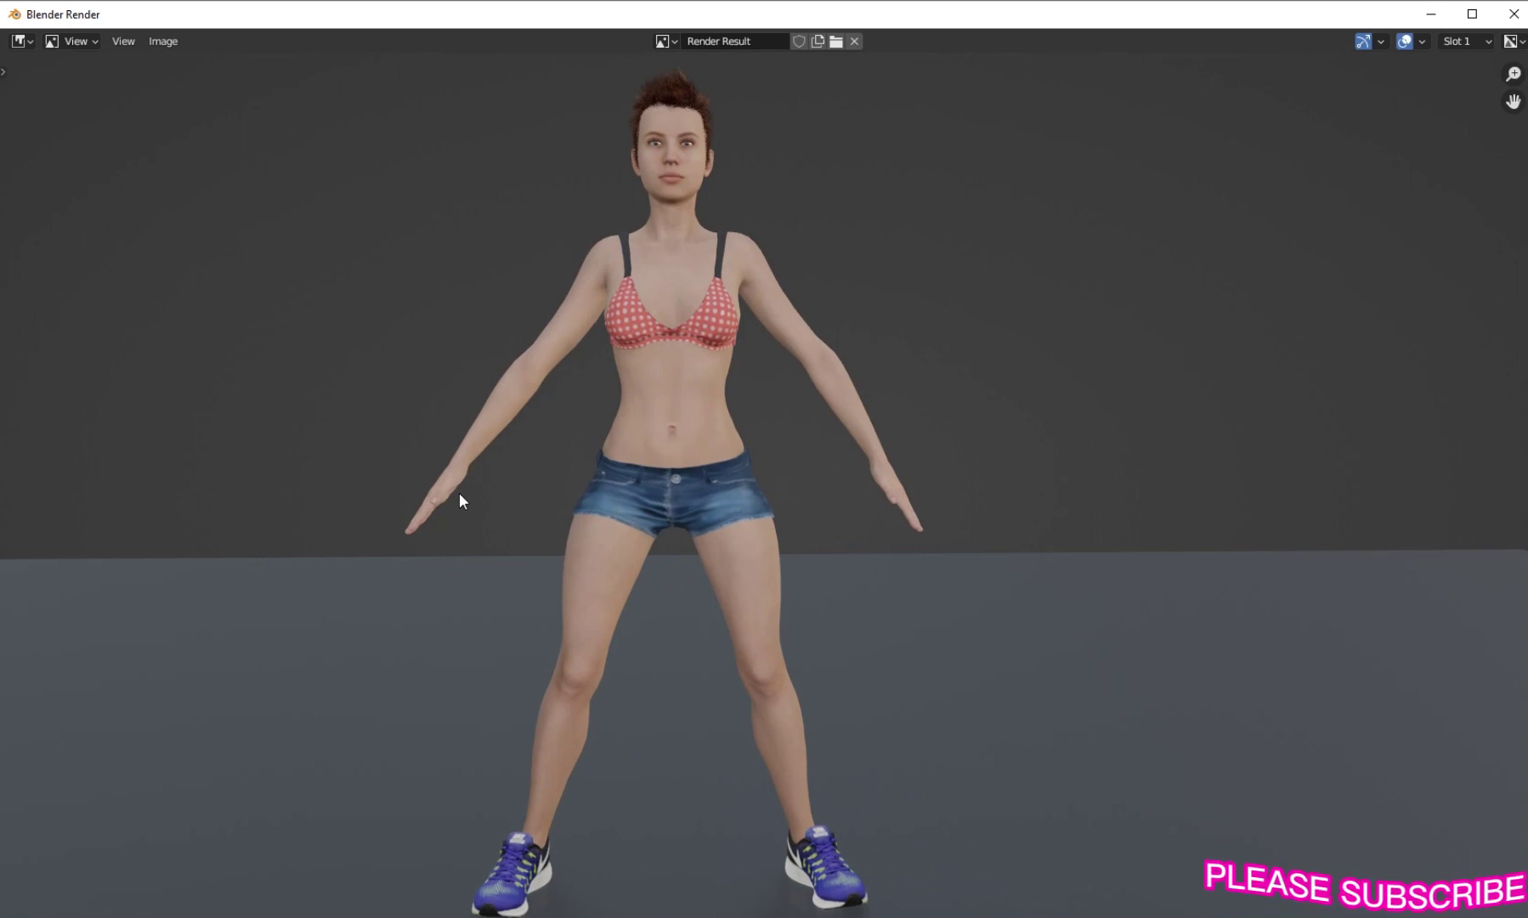
Close the render result window and play back the rendered animation frames
click(1508, 11)
click(117, 32)
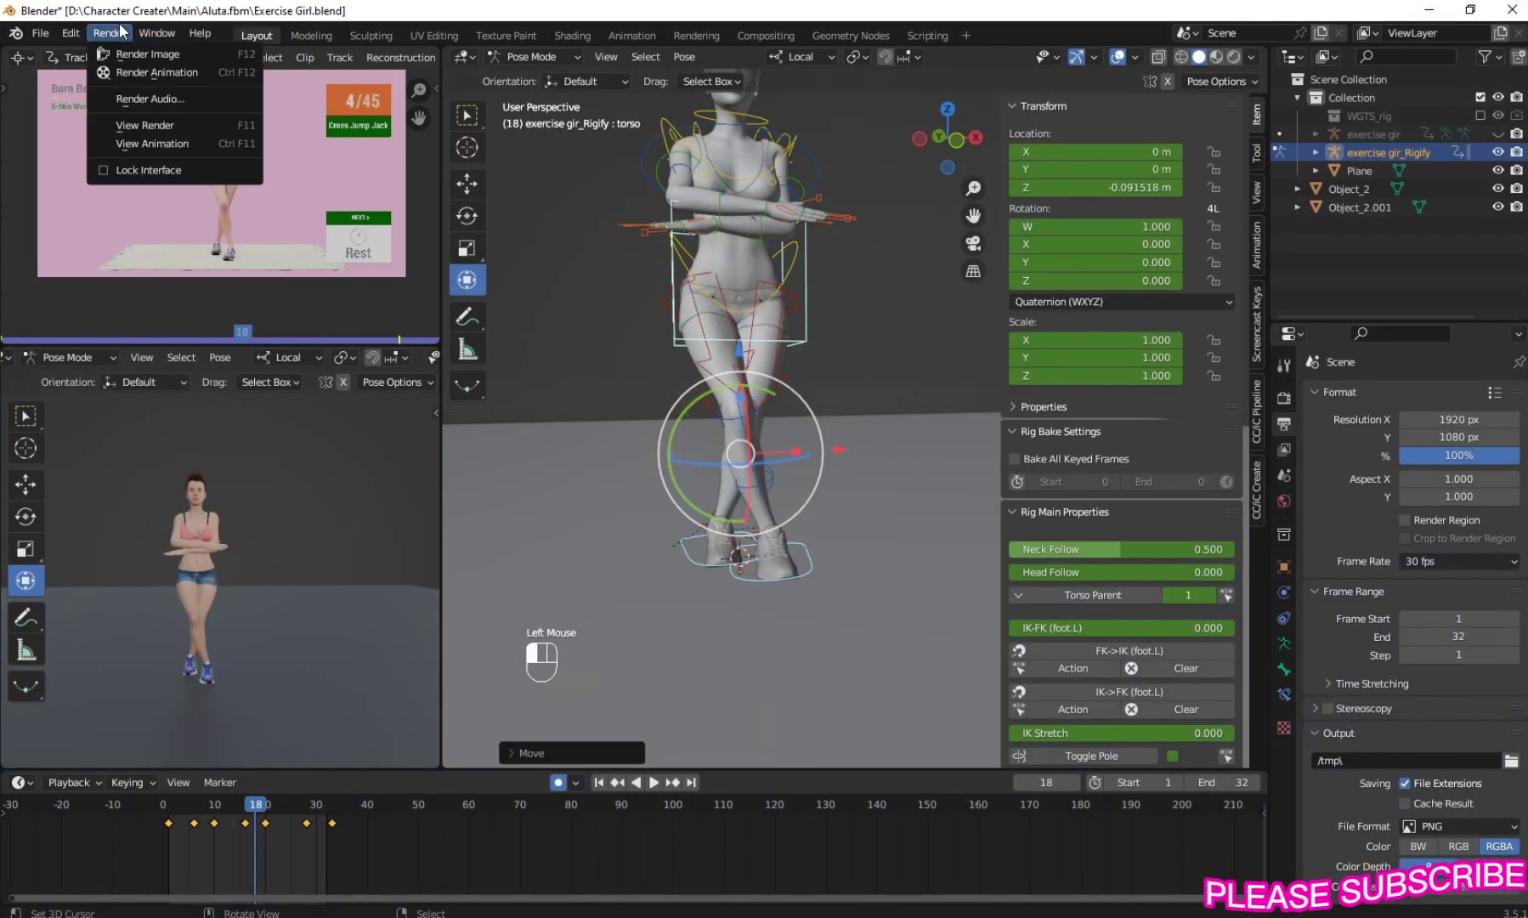
click(130, 140)
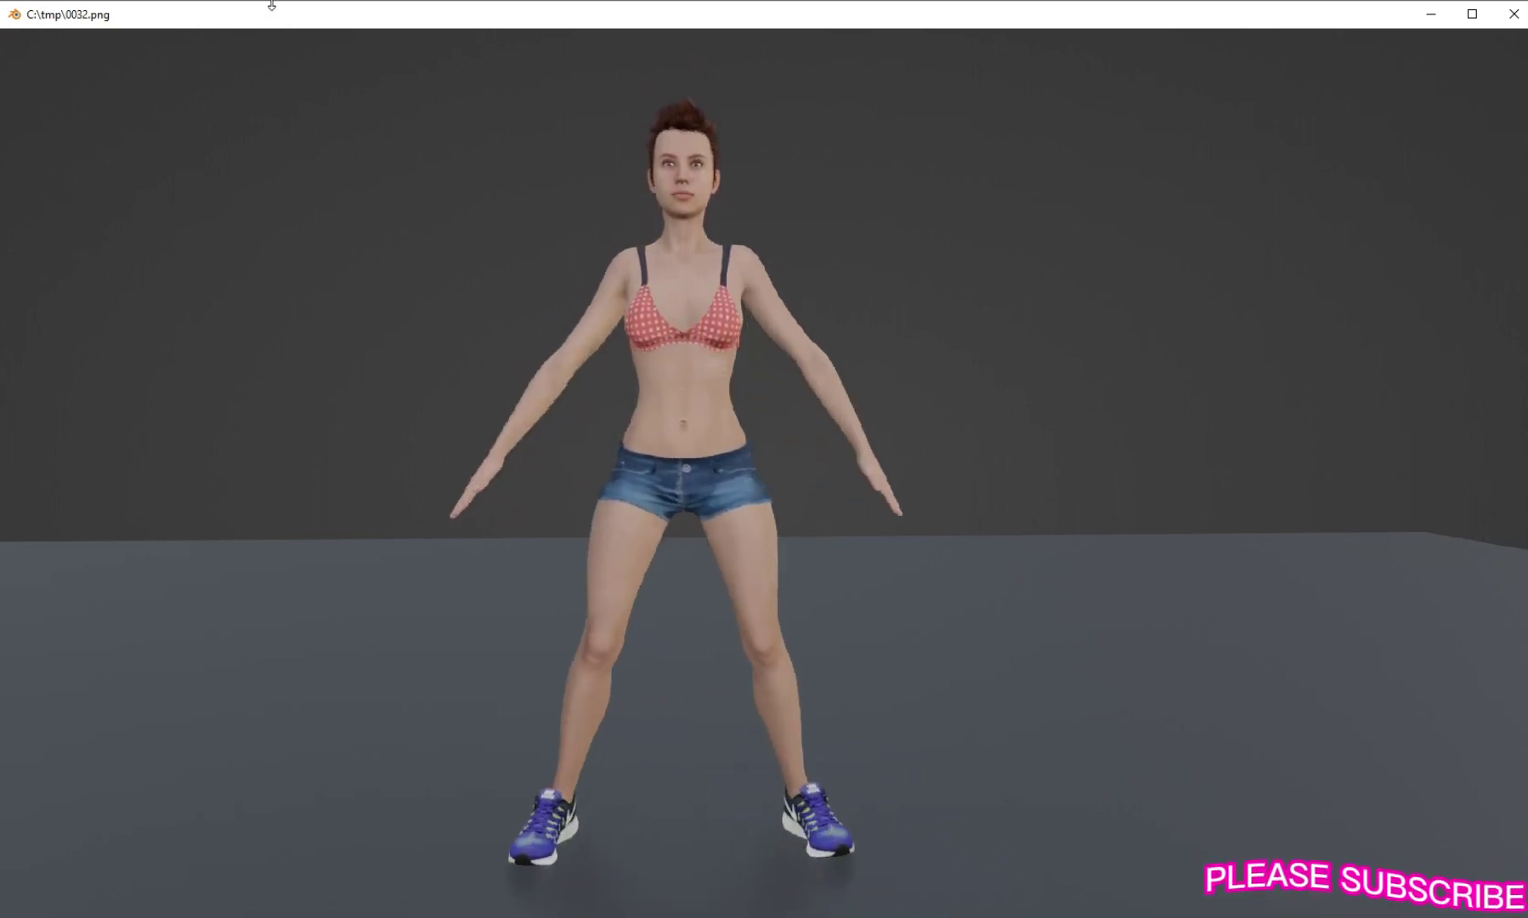
click(437, 914)
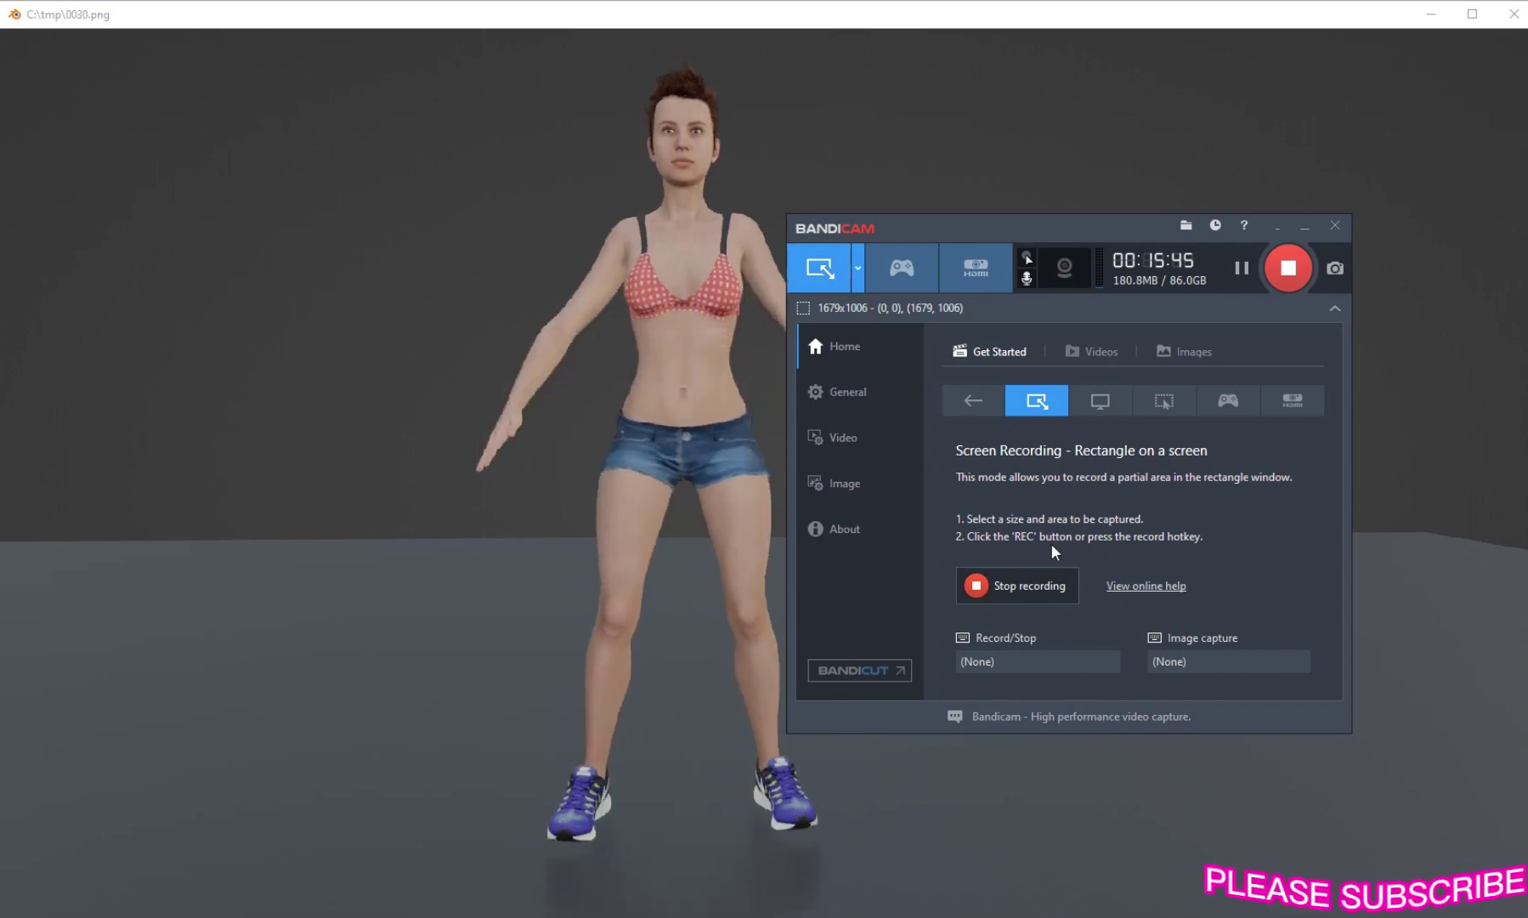
click(1288, 266)
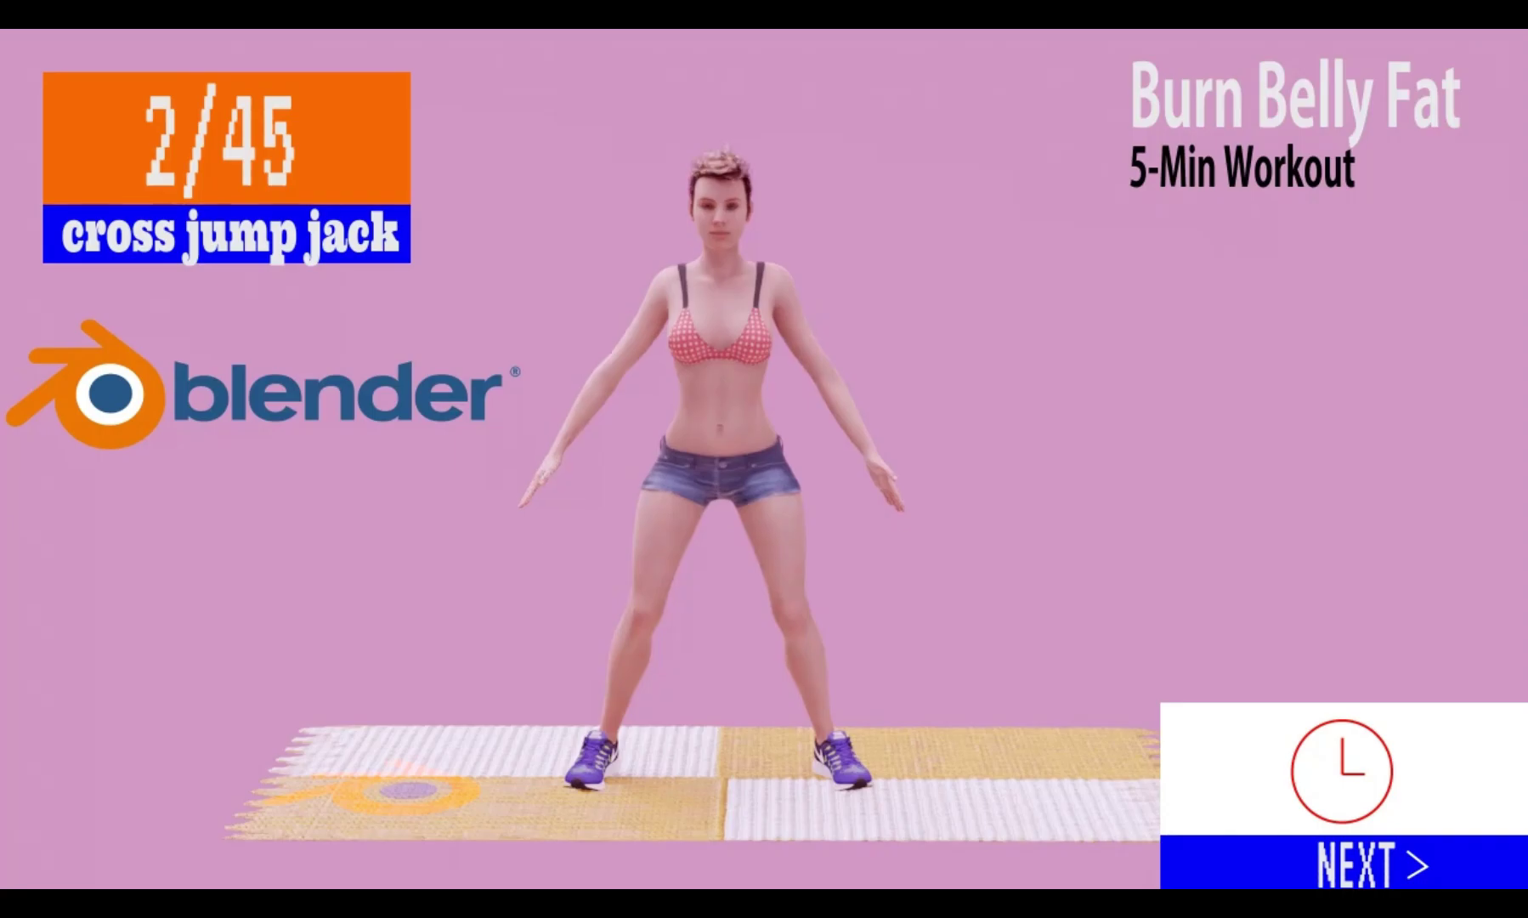